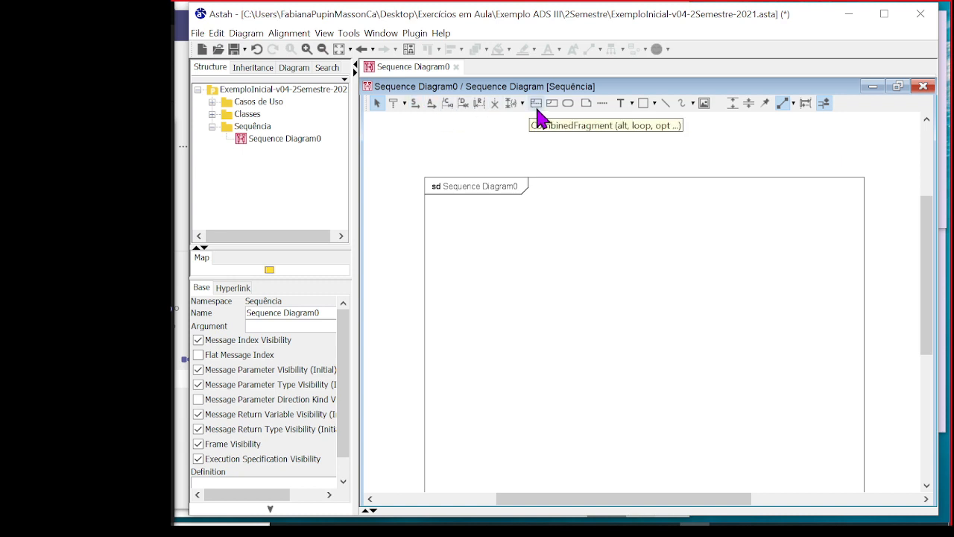
# Open the UseCase Inserir Pessoa diagram from the Casos de Uso package and review the definition of its Inserir Pessoa use case
pyautogui.scroll(-1, 770, 241)
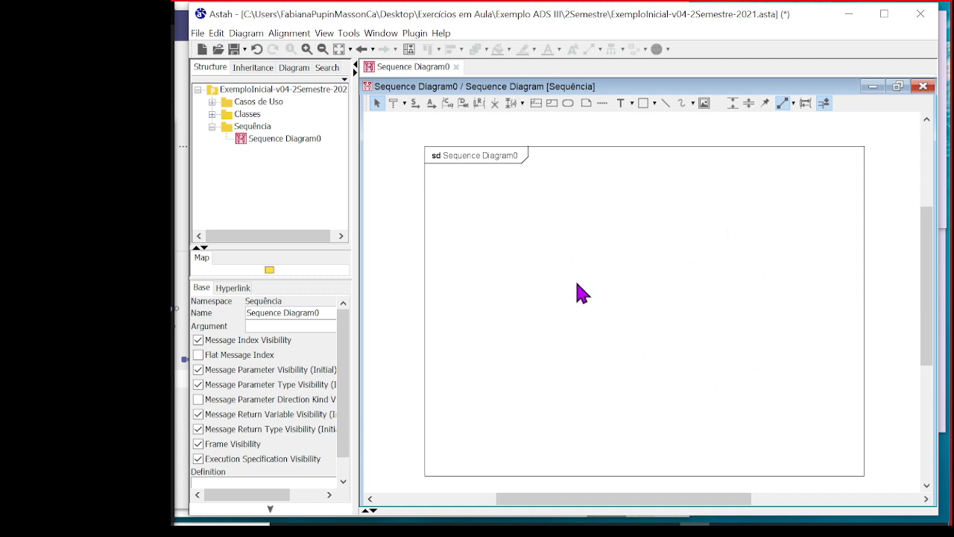
pyautogui.click(244, 127)
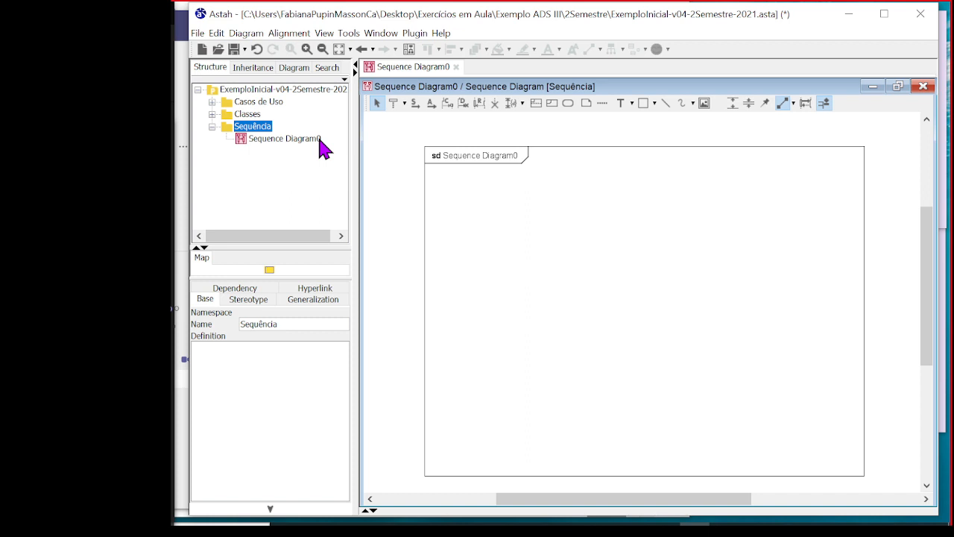
pyautogui.click(278, 102)
pyautogui.click(213, 101)
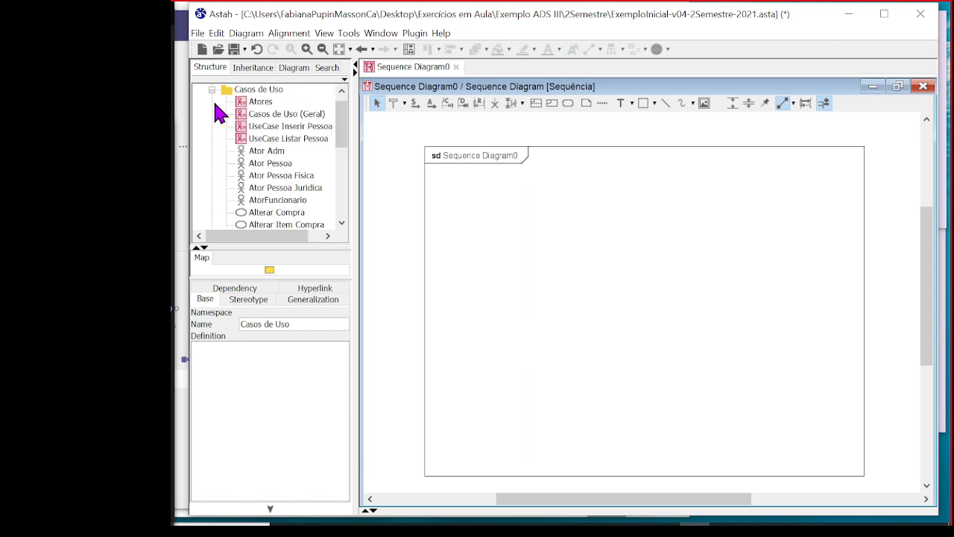
pyautogui.click(311, 140)
pyautogui.click(309, 128)
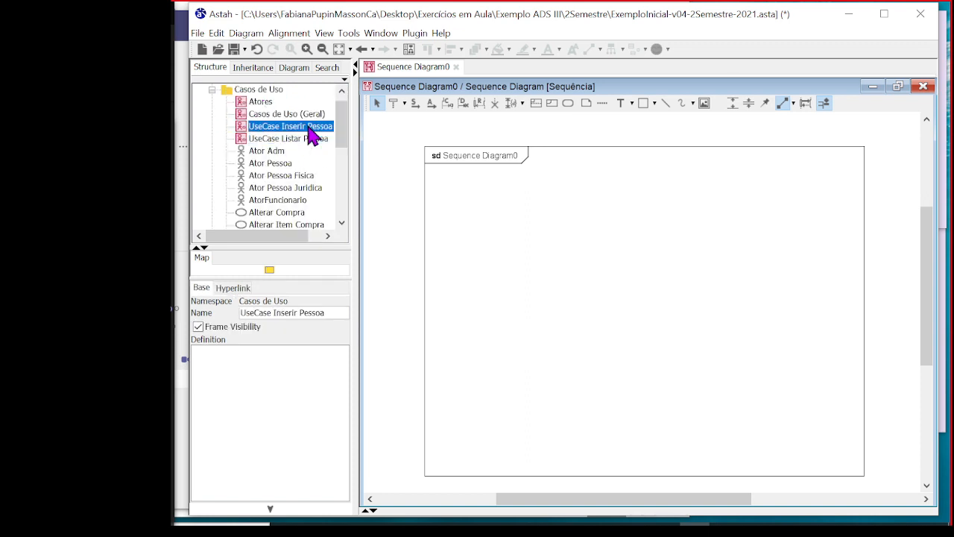
pyautogui.doubleClick(308, 128)
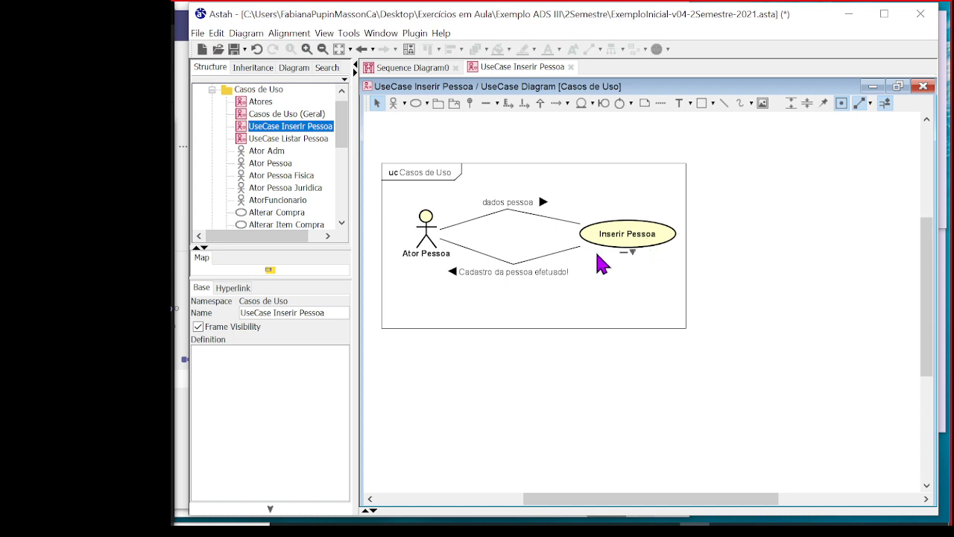
pyautogui.click(643, 235)
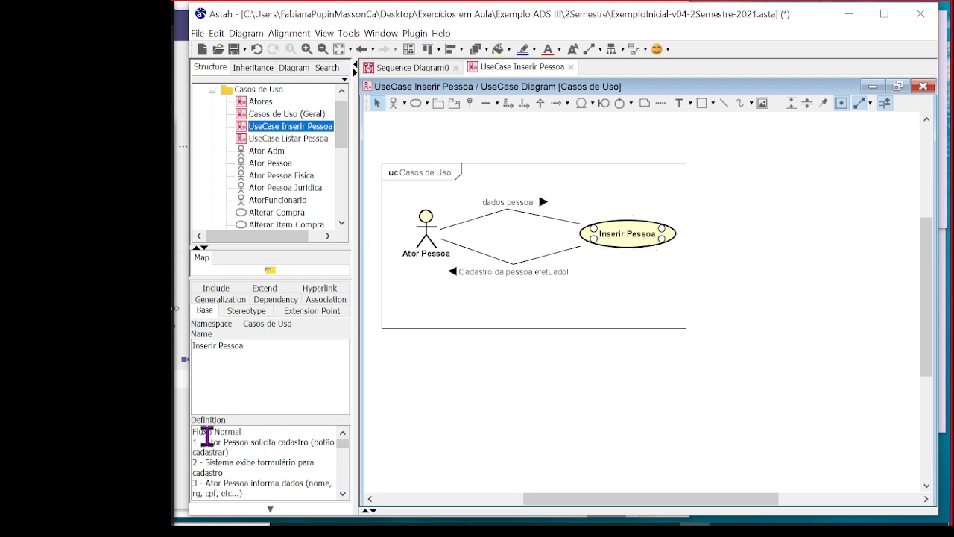
pyautogui.moveTo(192, 432); pyautogui.dragTo(287, 507)
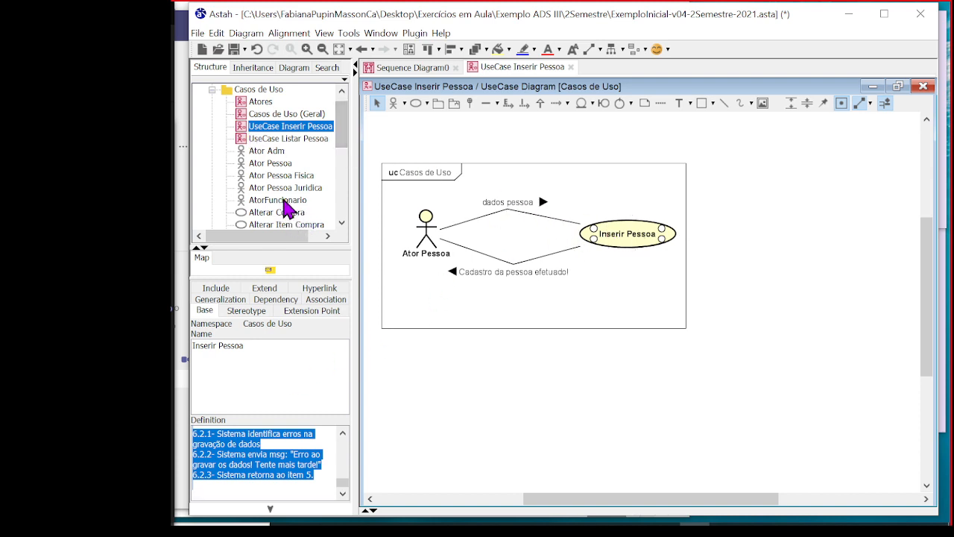
# Find the Inserir Pessoa use case in the project tree and display its definition
pyautogui.scroll(-2, 286, 202)
pyautogui.click(258, 188)
pyautogui.scroll(-2, 296, 202)
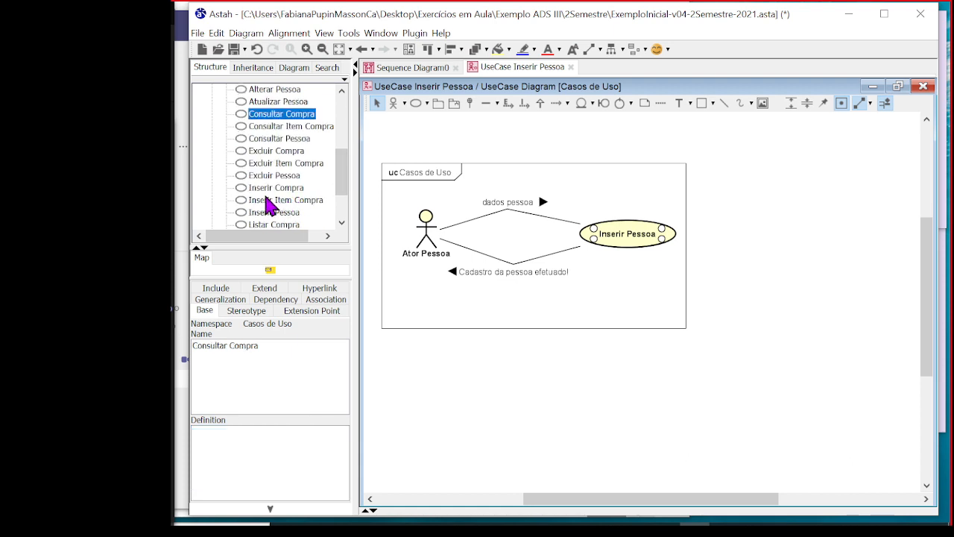
pyautogui.click(287, 164)
pyautogui.click(288, 177)
pyautogui.scroll(-1, 297, 214)
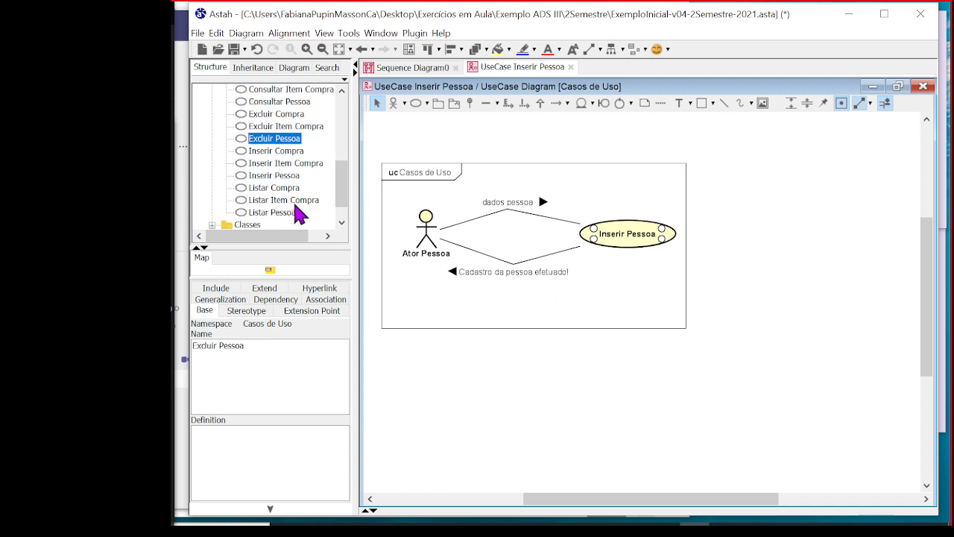
pyautogui.click(276, 179)
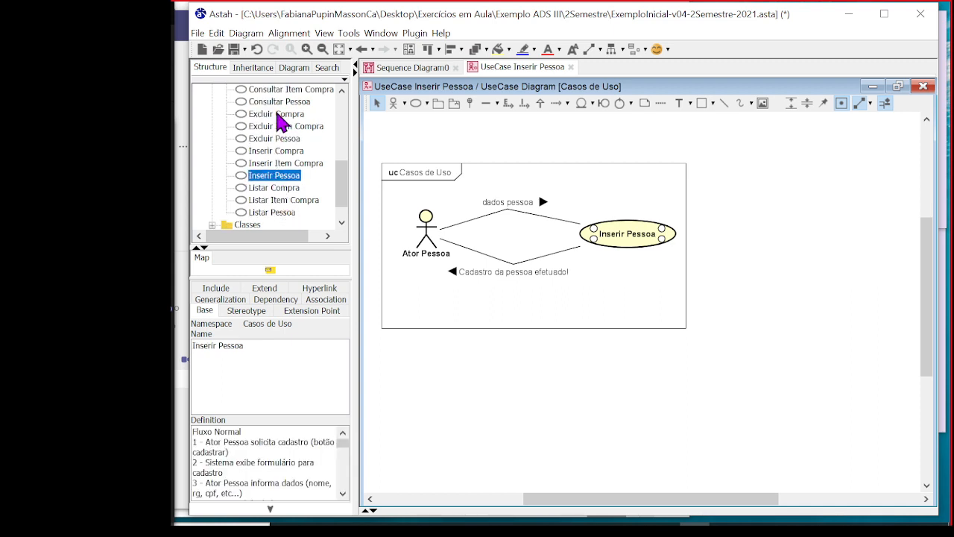
pyautogui.click(253, 179)
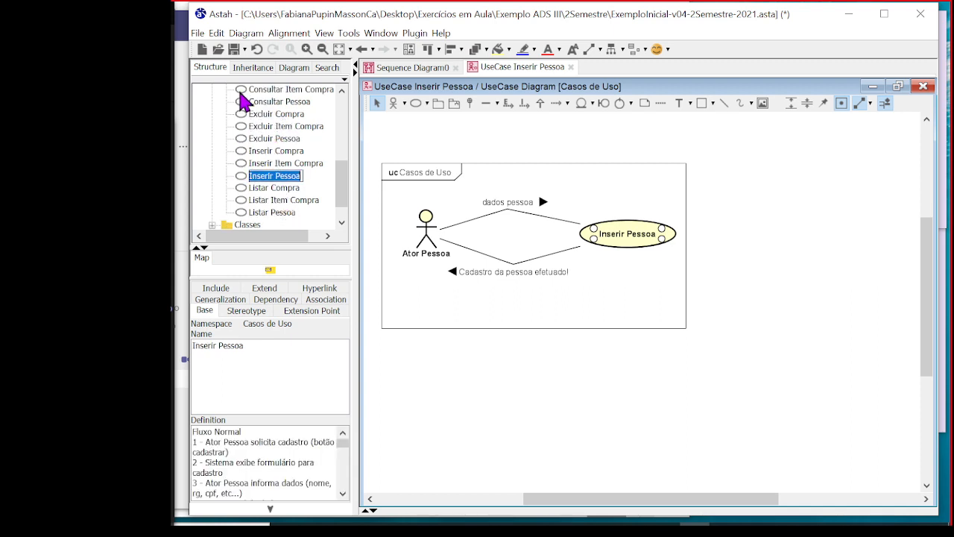
pyautogui.click(240, 178)
# Close the UseCase Inserir Pessoa diagram and check the Inserir Pessoa definition beside the sequence diagram
pyautogui.click(571, 67)
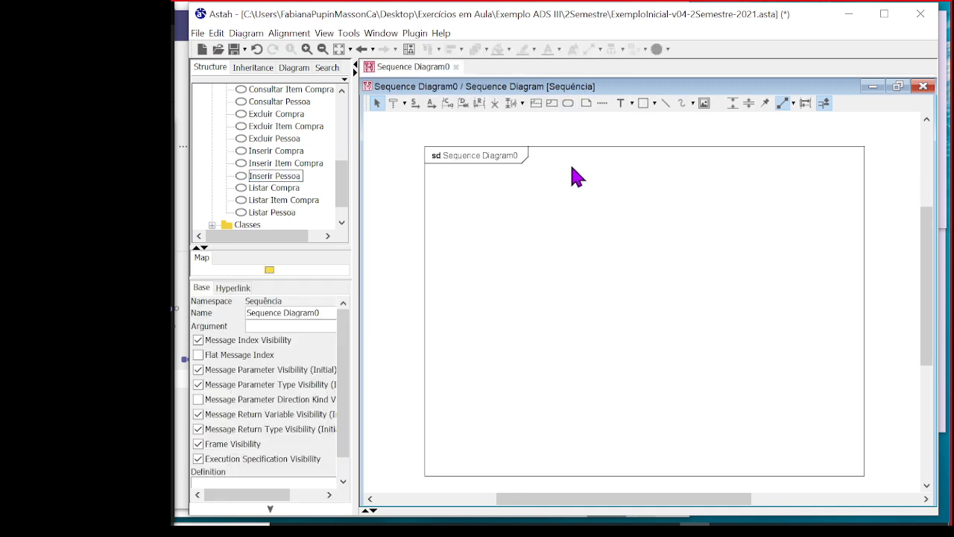
pyautogui.click(248, 178)
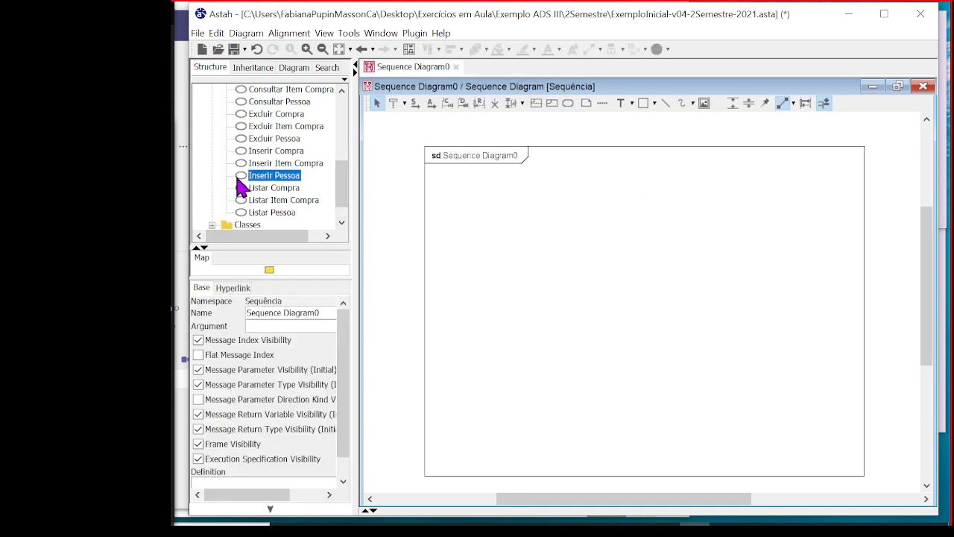
pyautogui.click(268, 179)
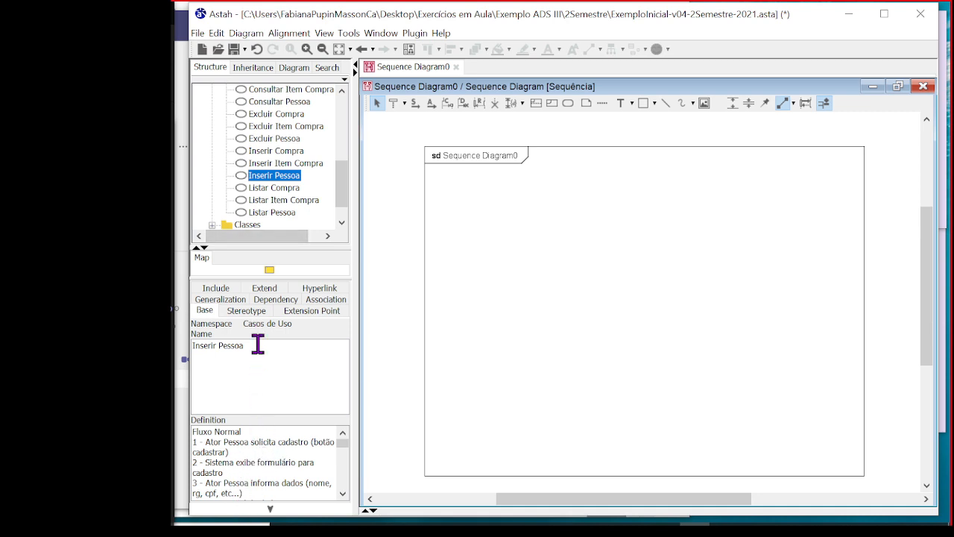
# Rename the sequence diagram as Sequence Diagram Inserir Pessoa
pyautogui.scroll(2, 284, 225)
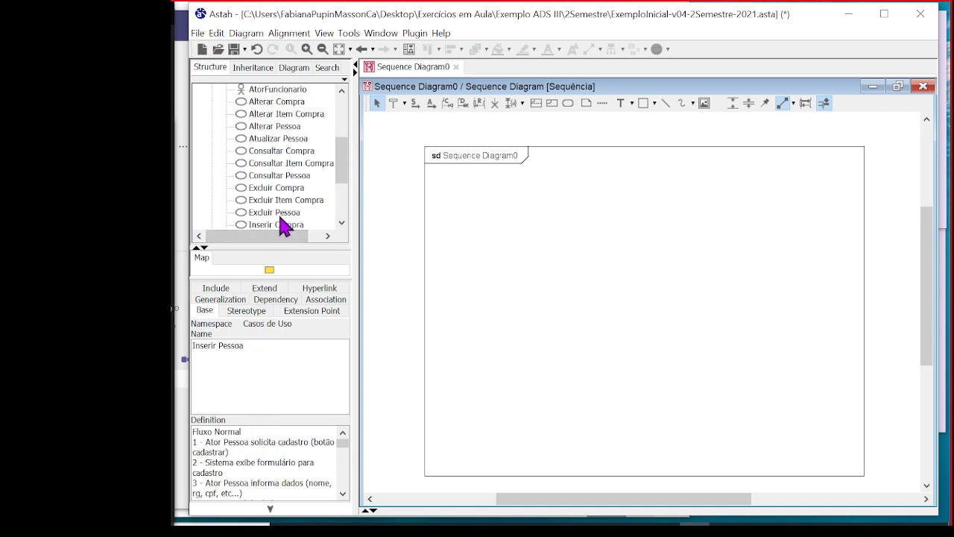
pyautogui.click(496, 200)
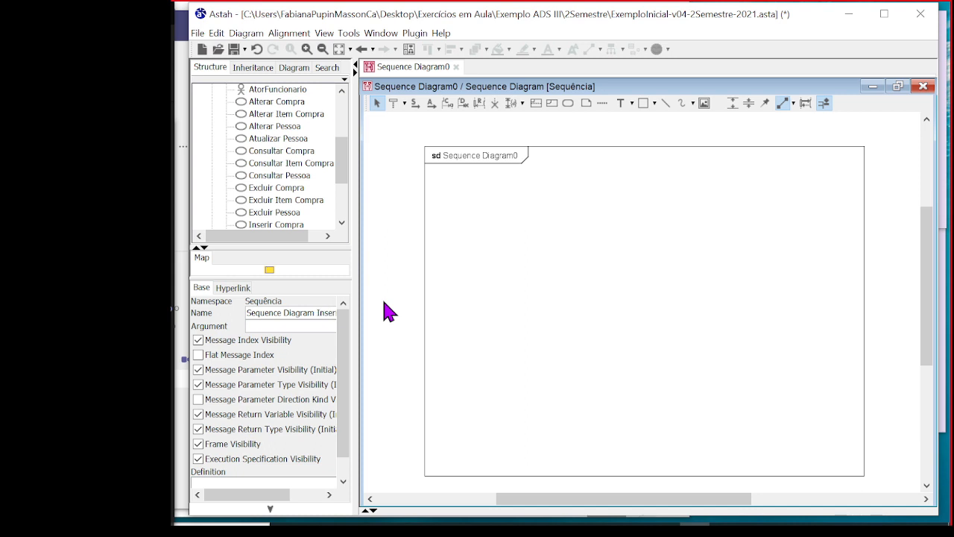
pyautogui.click(389, 312)
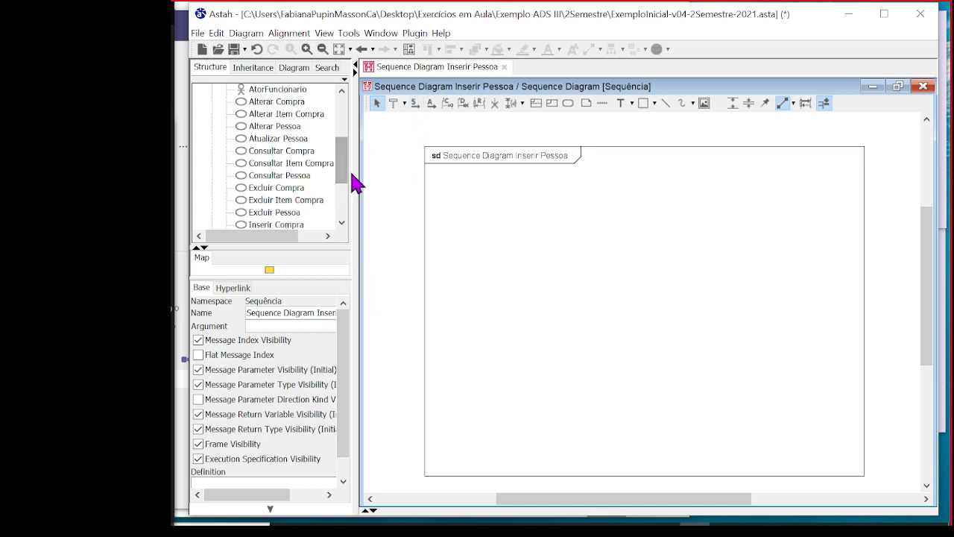
# Collapse the Casos de Uso package and widen the project tree pane enough to fit the full sequence diagram name
pyautogui.scroll(4, 246, 179)
pyautogui.click(211, 102)
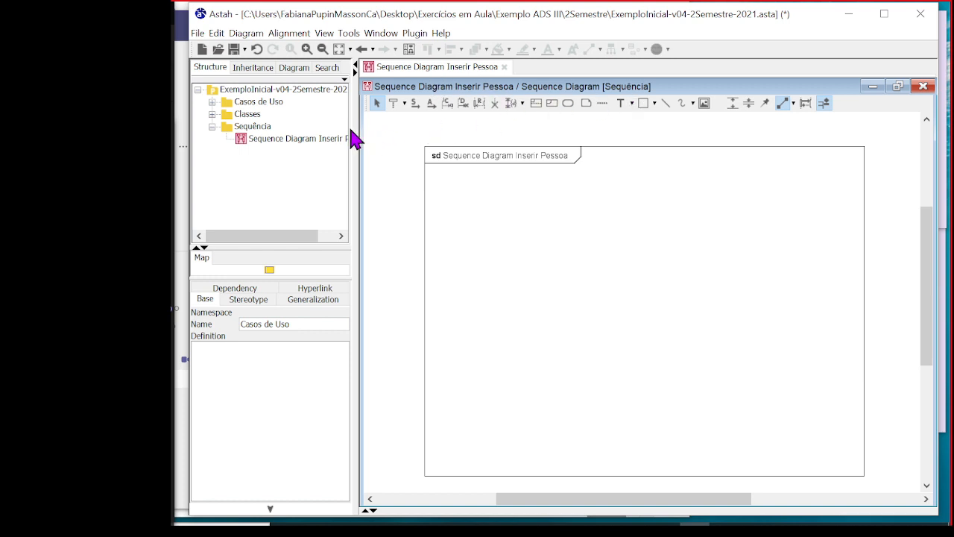
pyautogui.moveTo(355, 128); pyautogui.dragTo(416, 130)
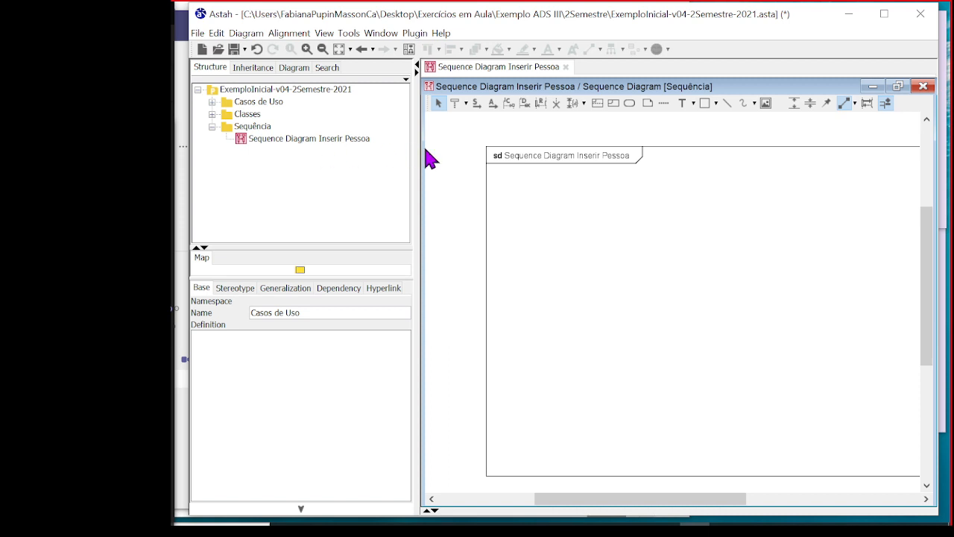
pyautogui.moveTo(417, 143); pyautogui.dragTo(396, 156)
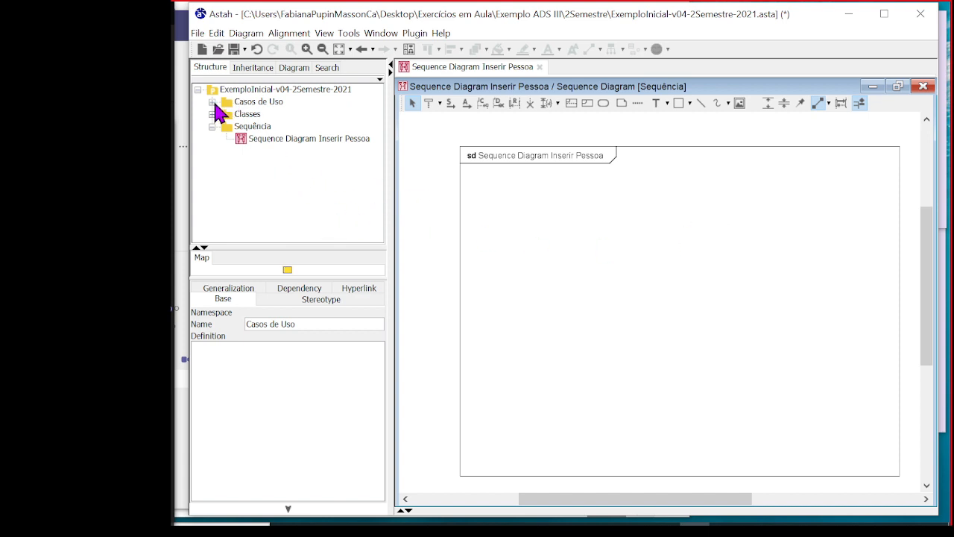
# Show the Inserir Pessoa use case's definition again and highlight item 1 of its Fluxo Normal
pyautogui.click(237, 102)
pyautogui.click(212, 102)
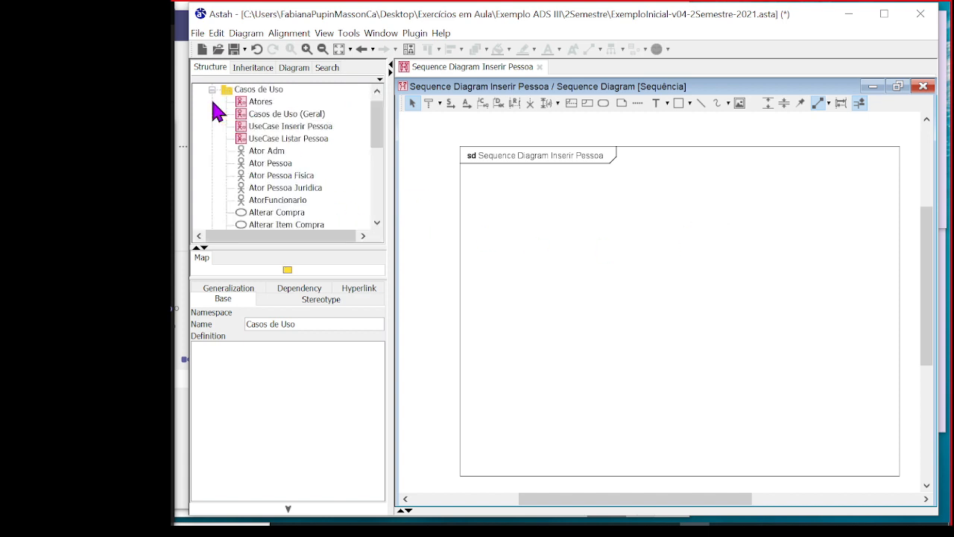
pyautogui.scroll(-5, 276, 175)
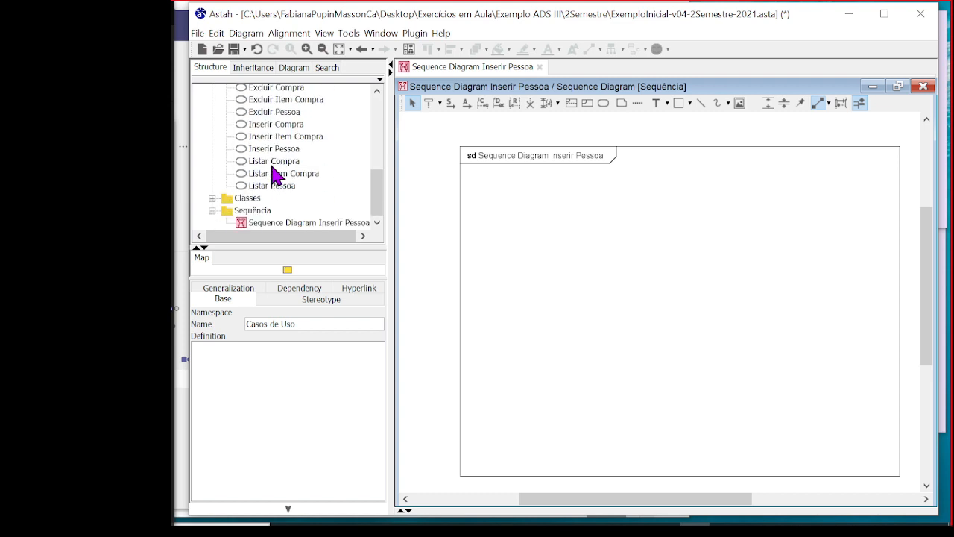
pyautogui.click(281, 151)
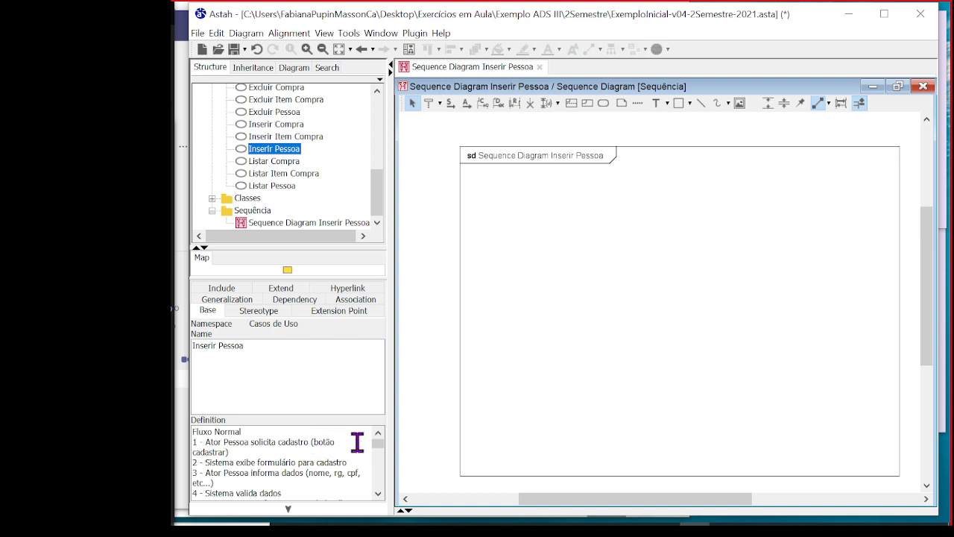
pyautogui.moveTo(229, 451); pyautogui.dragTo(203, 442)
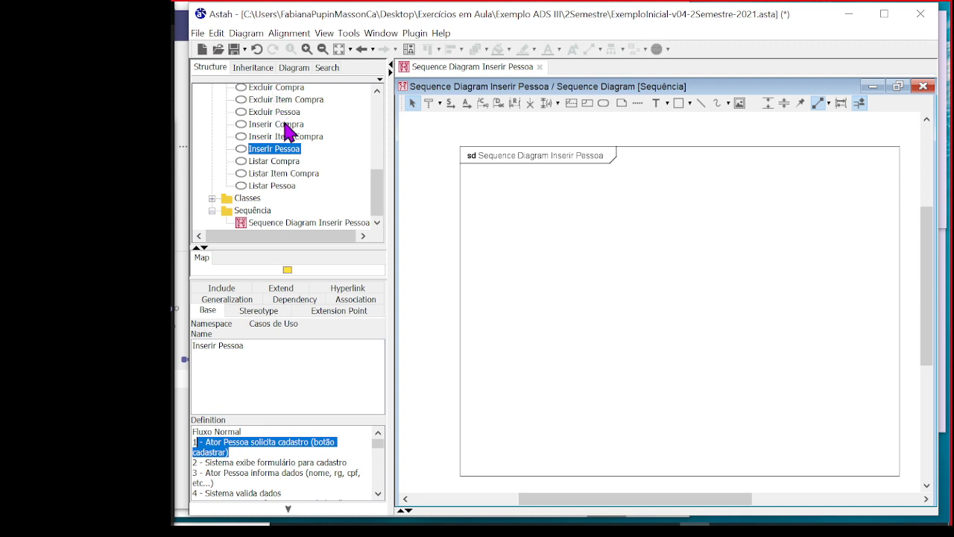
# Add Ator Pessoa from the Casos de Uso package as the first lifeline, near the upper-left corner of the sequence diagram's frame
pyautogui.scroll(5, 373, 175)
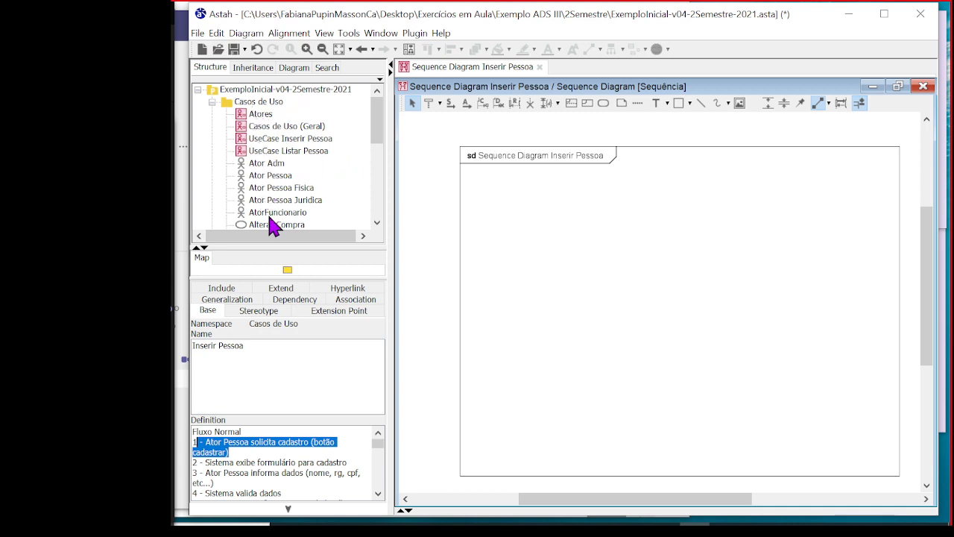
pyautogui.click(263, 177)
pyautogui.moveTo(262, 186); pyautogui.dragTo(512, 228)
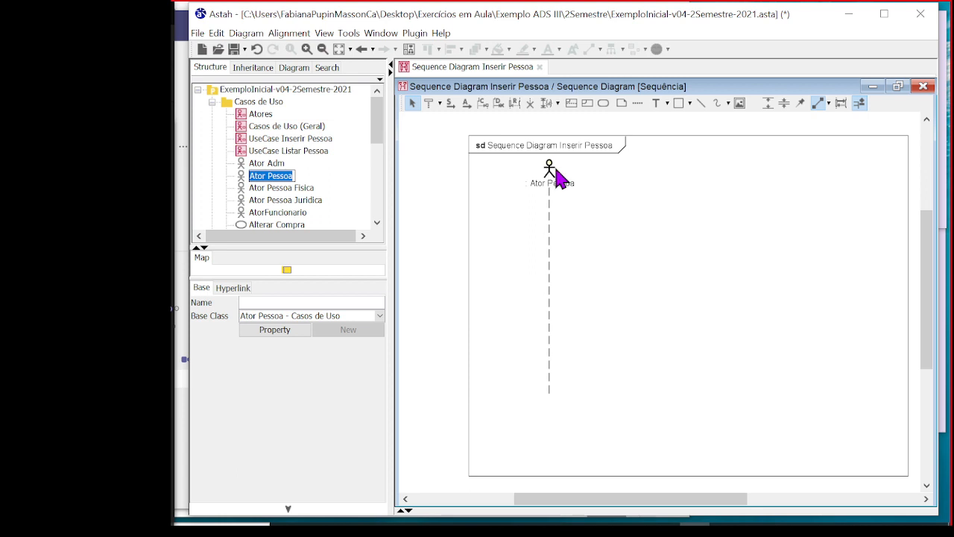
pyautogui.click(529, 210)
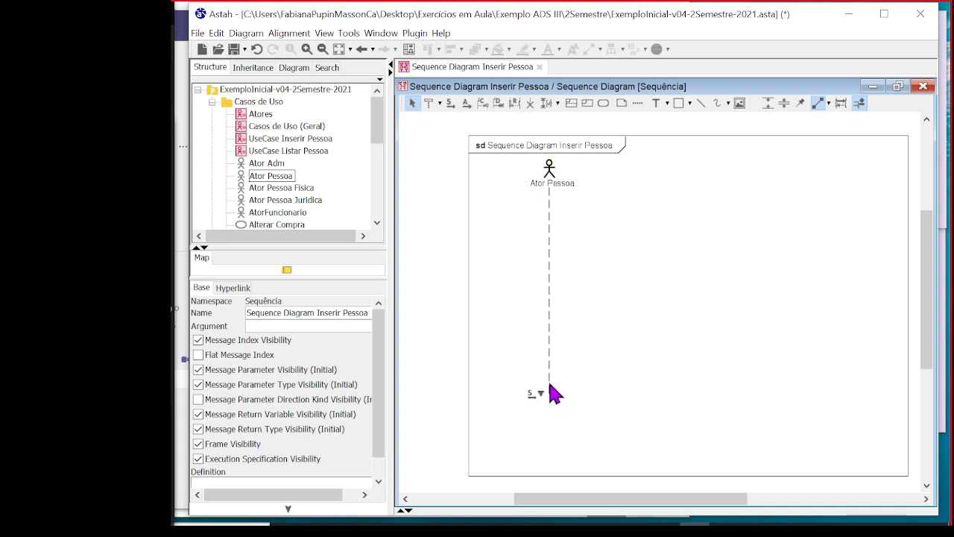
pyautogui.moveTo(551, 181); pyautogui.dragTo(535, 183)
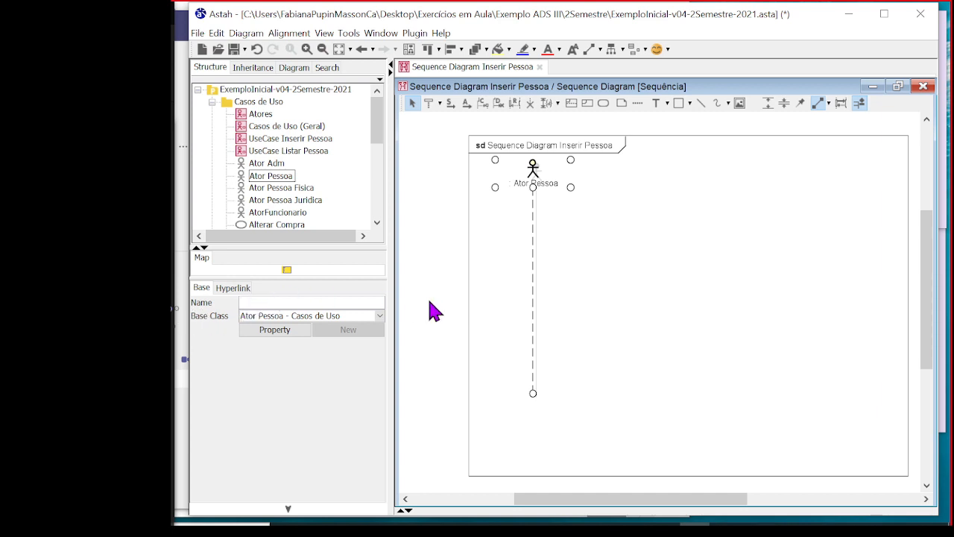
# Name the actor's lifeline Ator Pessoa
pyautogui.press('Return')
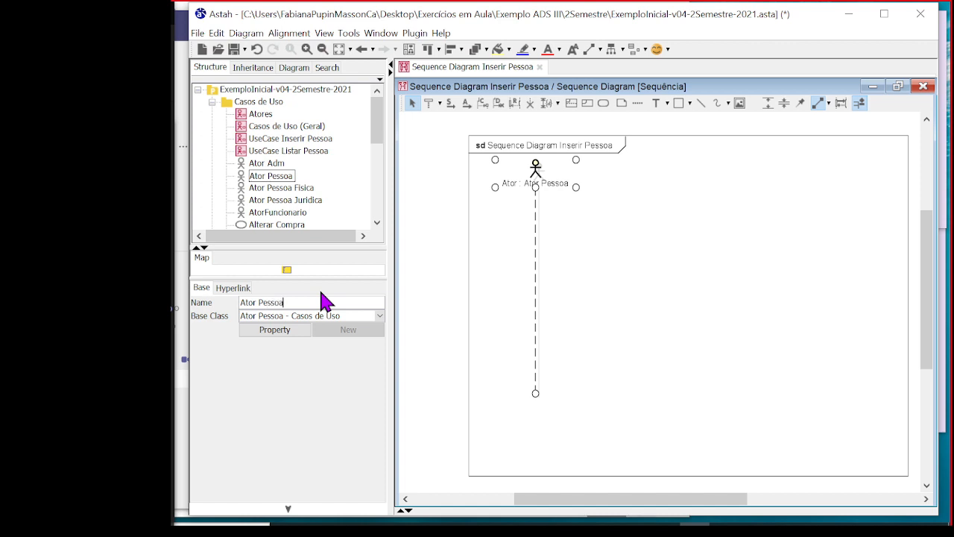
pyautogui.write('Pessoa')
pyautogui.press('Return')
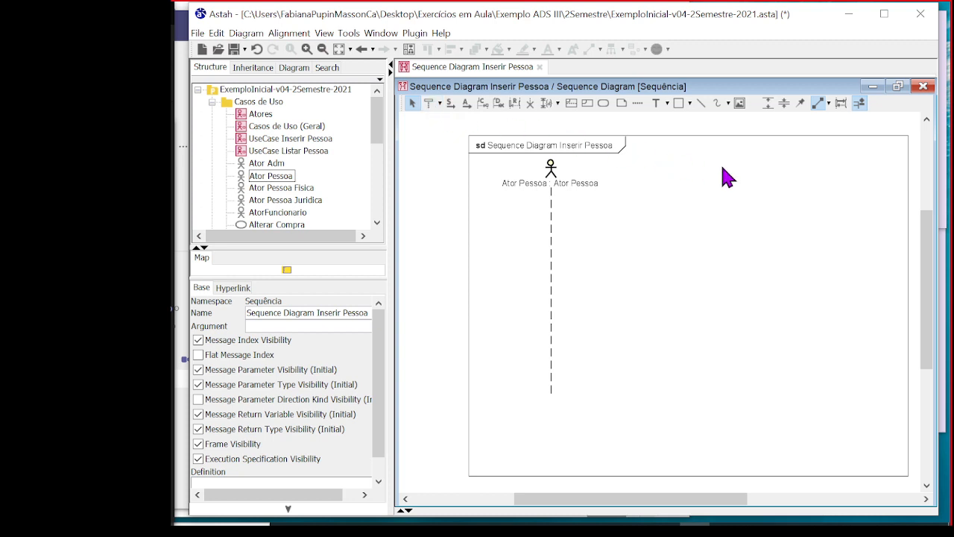
pyautogui.click(431, 104)
pyautogui.click(680, 178)
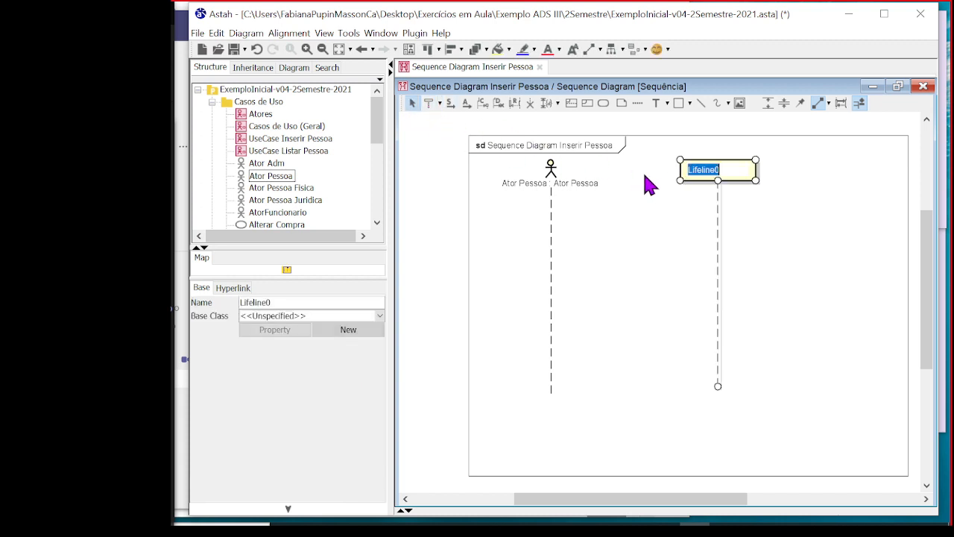
pyautogui.click(842, 202)
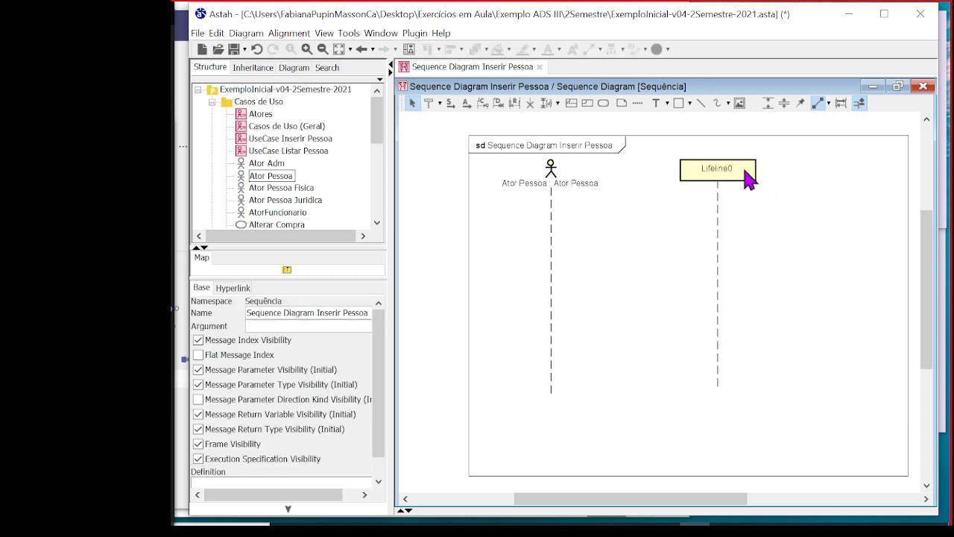
pyautogui.click(749, 178)
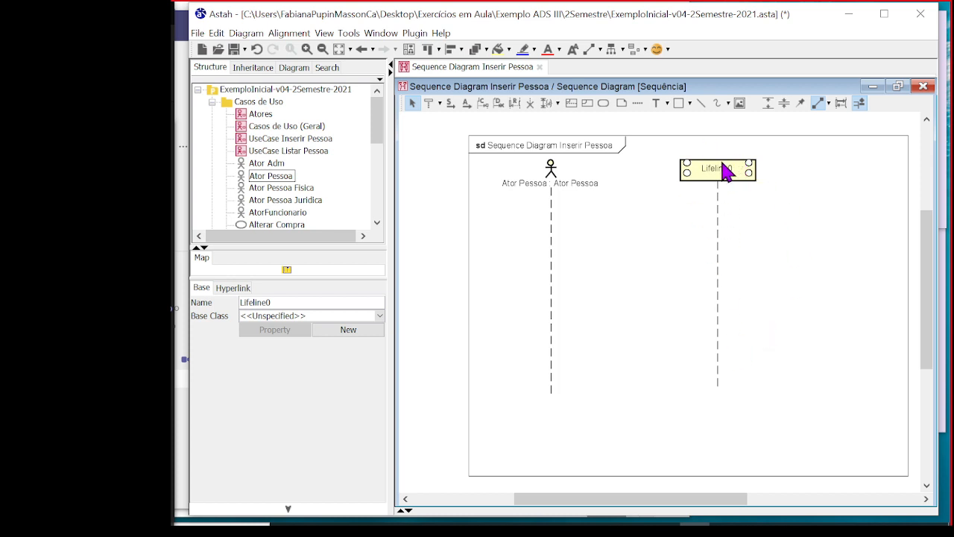
pyautogui.press('Delete')
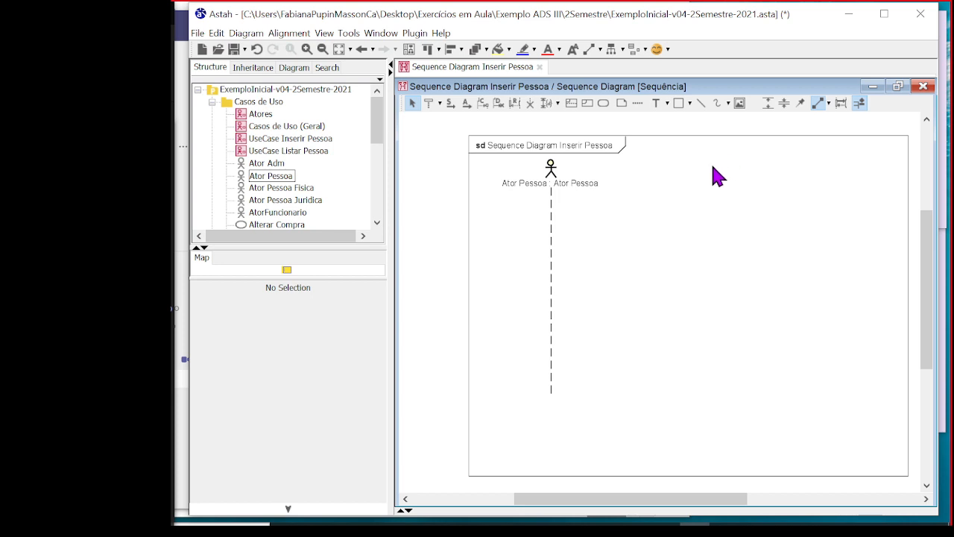
# Show the definition of the Inserir Pessoa use case from the project tree
pyautogui.click(257, 189)
pyautogui.scroll(-4, 282, 177)
pyautogui.scroll(-2, 281, 178)
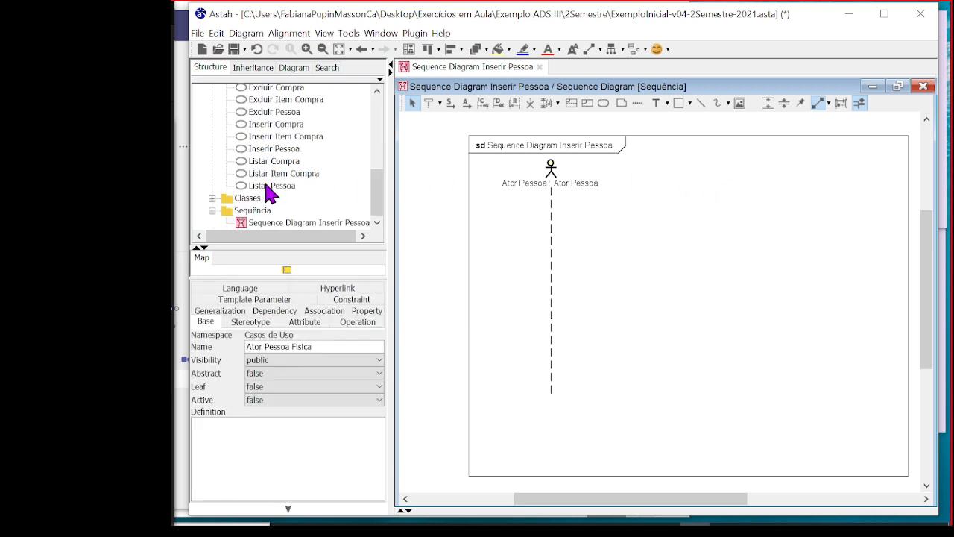
pyautogui.click(253, 153)
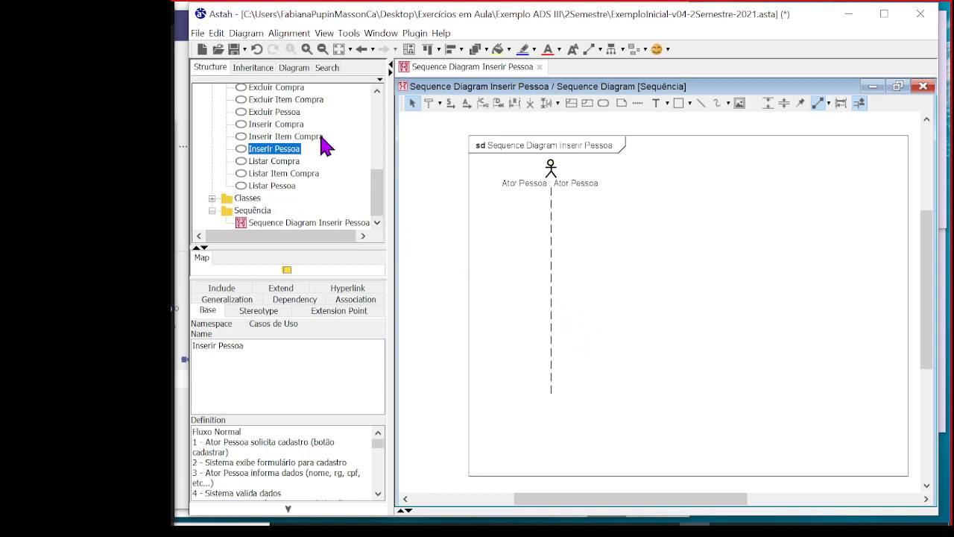
# Add Interface Exemplo from the Classes package as the second lifeline, to the right of Ator Pessoa
pyautogui.click(213, 200)
pyautogui.scroll(-1, 291, 149)
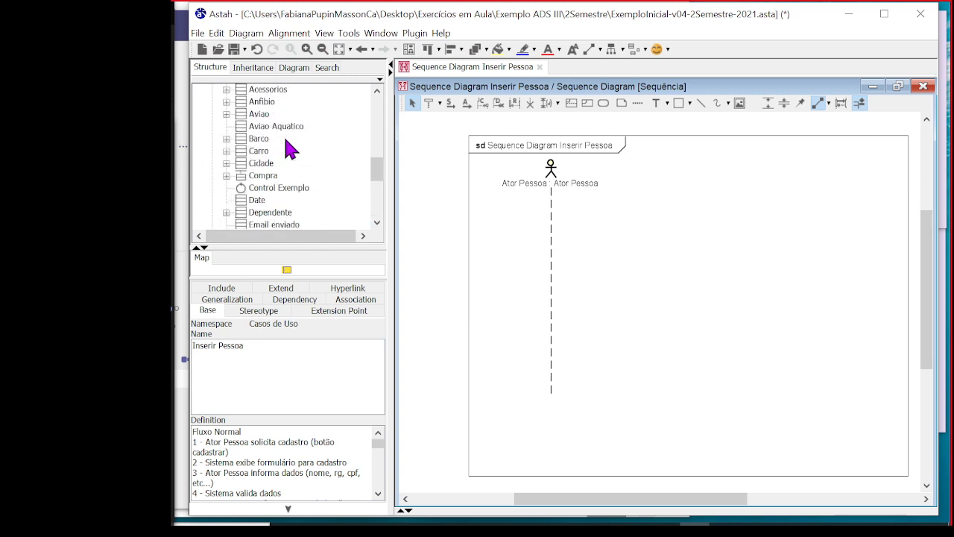
pyautogui.scroll(-1, 276, 160)
pyautogui.click(278, 152)
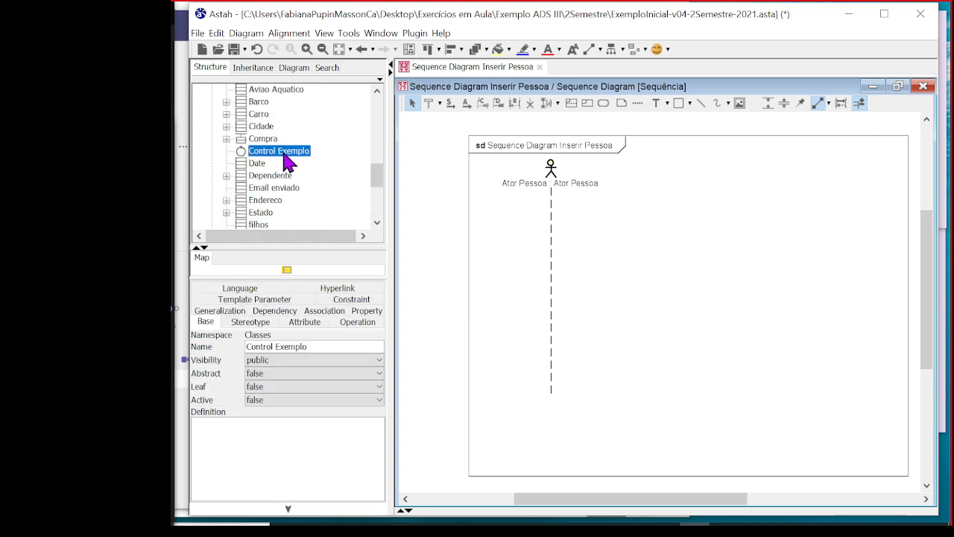
pyautogui.scroll(-2, 283, 160)
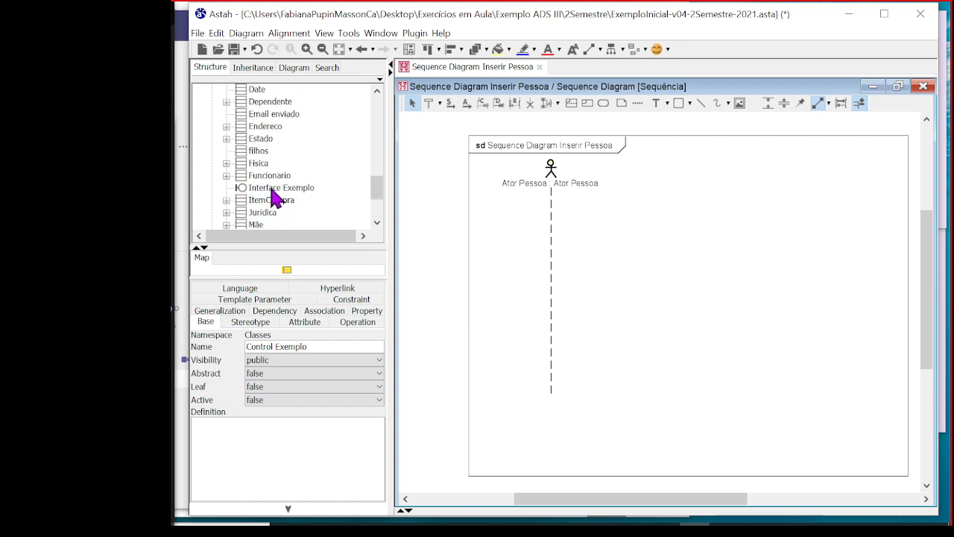
pyautogui.click(270, 189)
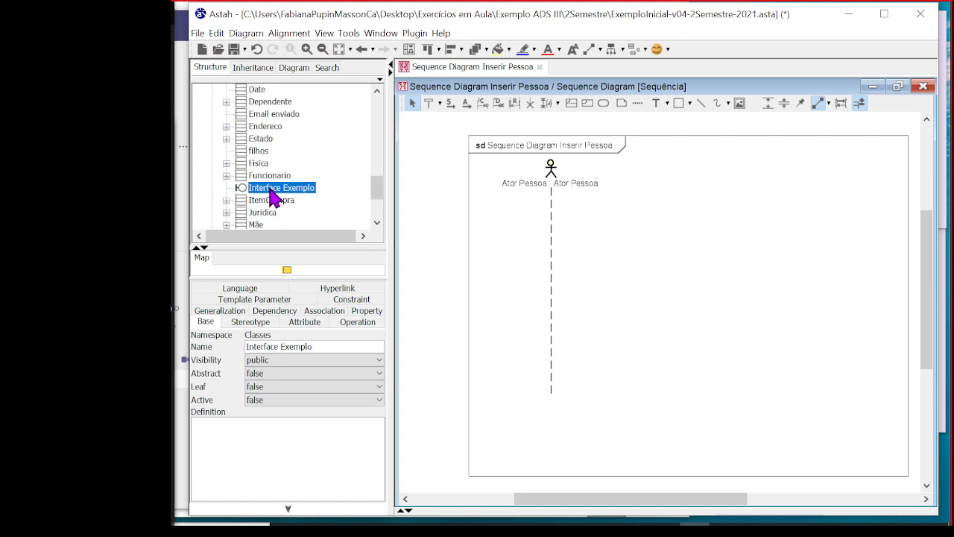
pyautogui.moveTo(266, 187); pyautogui.dragTo(681, 177)
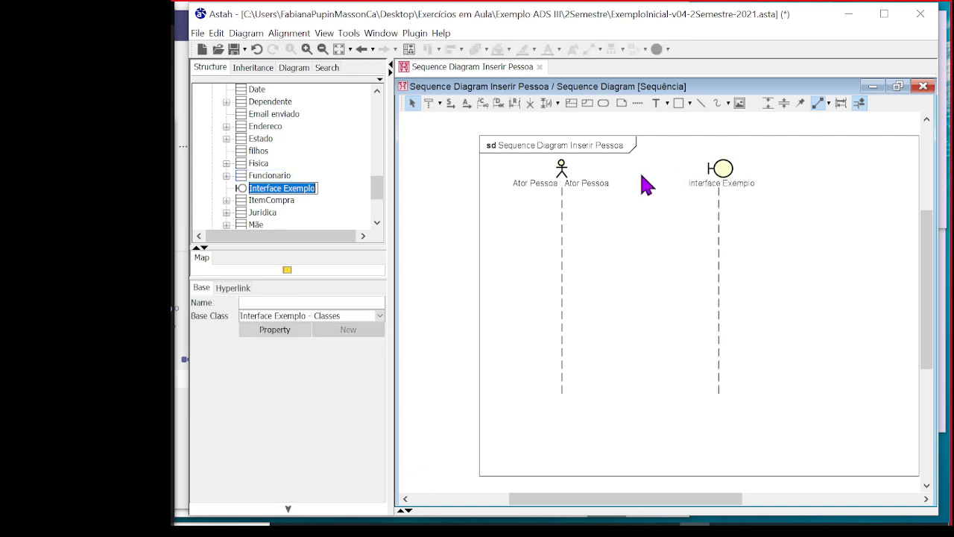
# Add Control Exemplo from the Classes package as the third lifeline, to the right of Interface Exemplo
pyautogui.scroll(2, 336, 183)
pyautogui.moveTo(273, 153); pyautogui.dragTo(823, 185)
pyautogui.moveTo(632, 500); pyautogui.dragTo(657, 507)
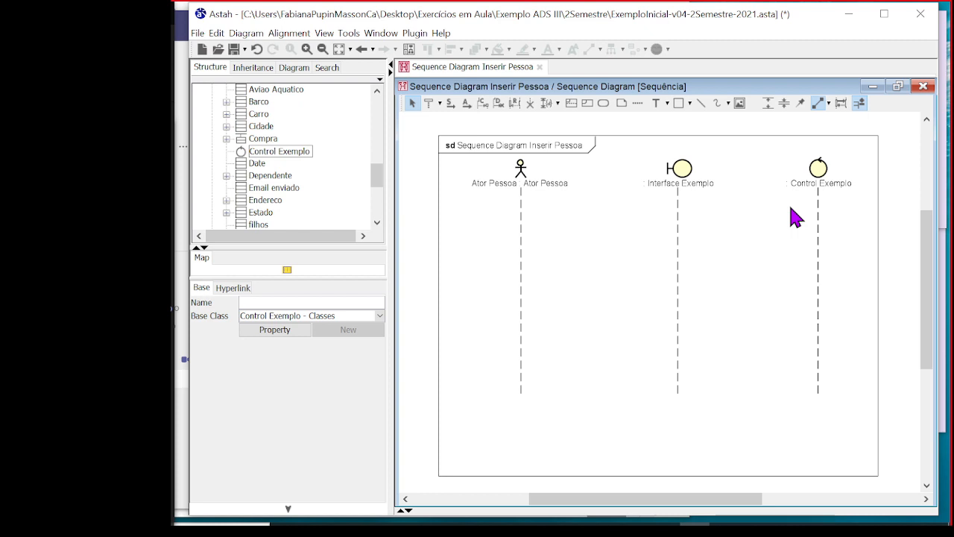
# Find the Pessoa class in the Classes package and add it as the fourth lifeline, to the right of Control Exemplo
pyautogui.click(260, 116)
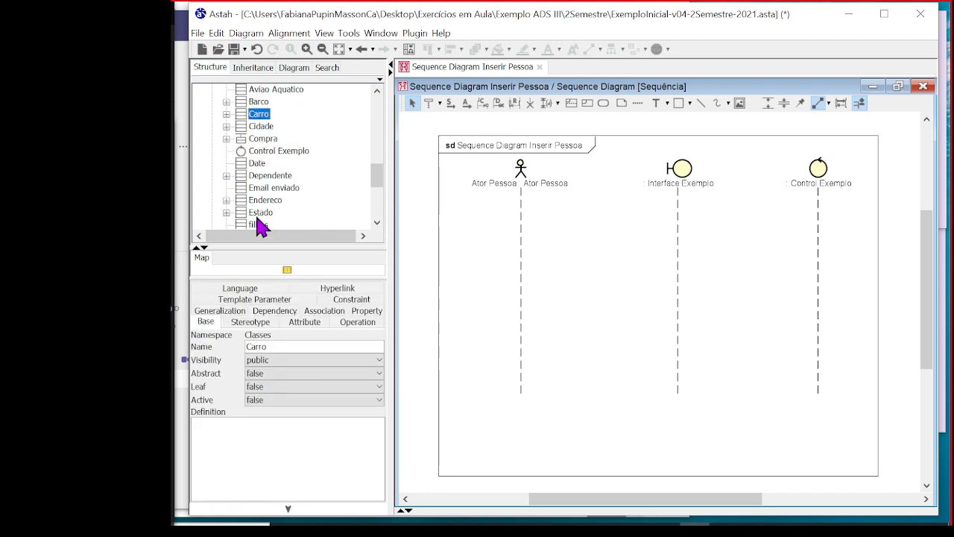
pyautogui.scroll(2, 268, 165)
pyautogui.scroll(1, 269, 165)
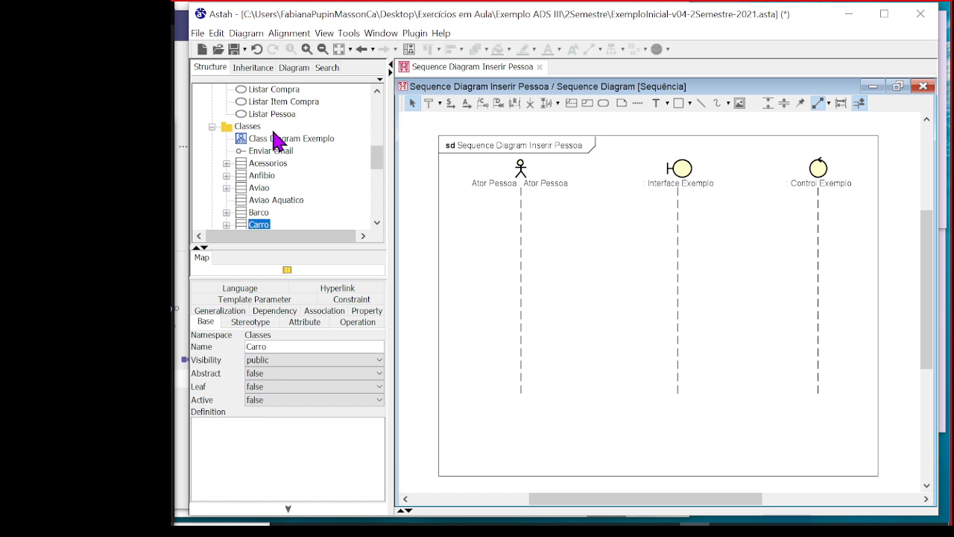
pyautogui.click(255, 200)
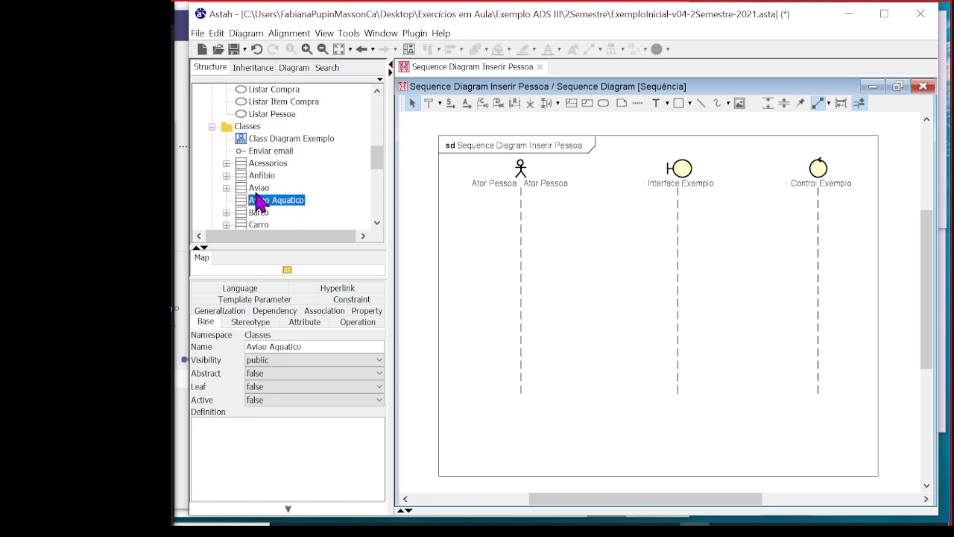
pyautogui.scroll(-1, 320, 172)
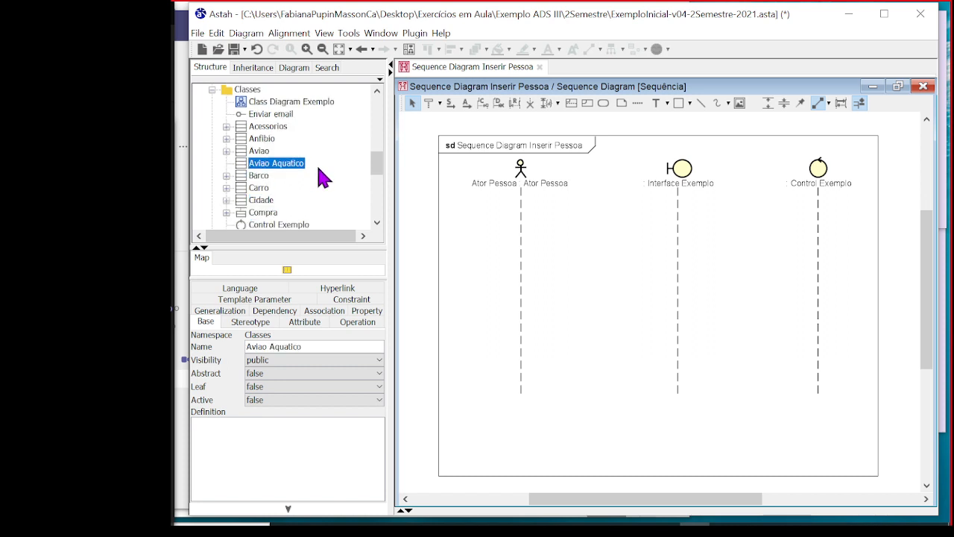
pyautogui.click(275, 213)
pyautogui.scroll(-2, 277, 202)
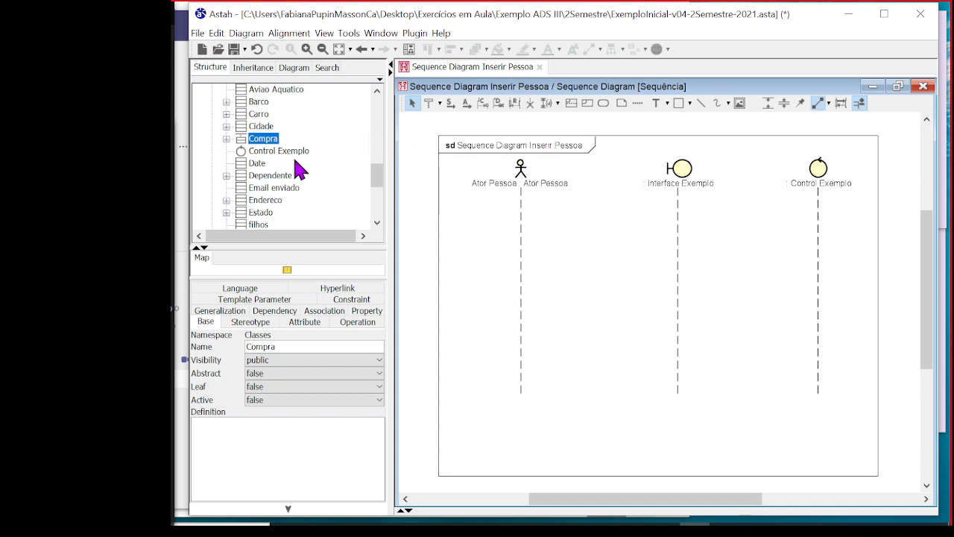
pyautogui.scroll(-2, 298, 173)
pyautogui.scroll(-2, 291, 195)
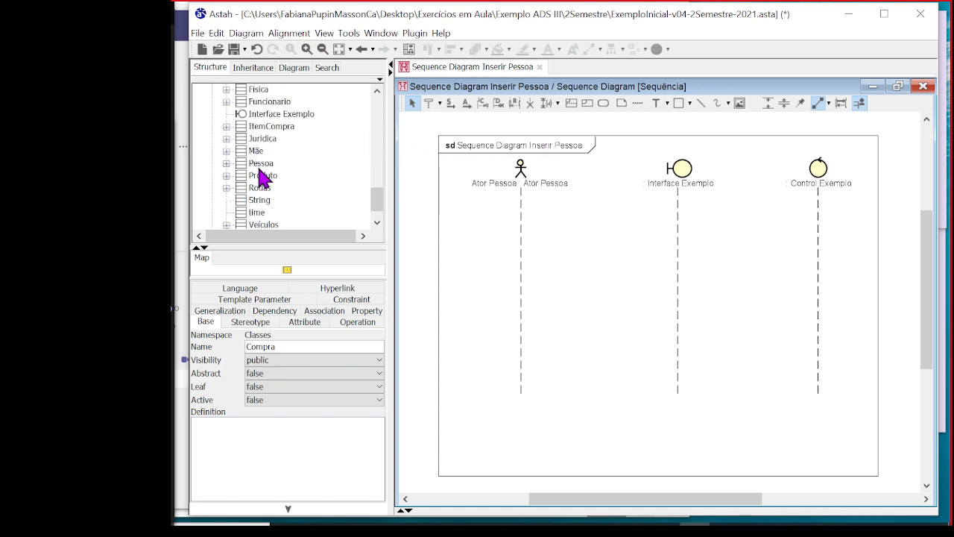
pyautogui.click(263, 164)
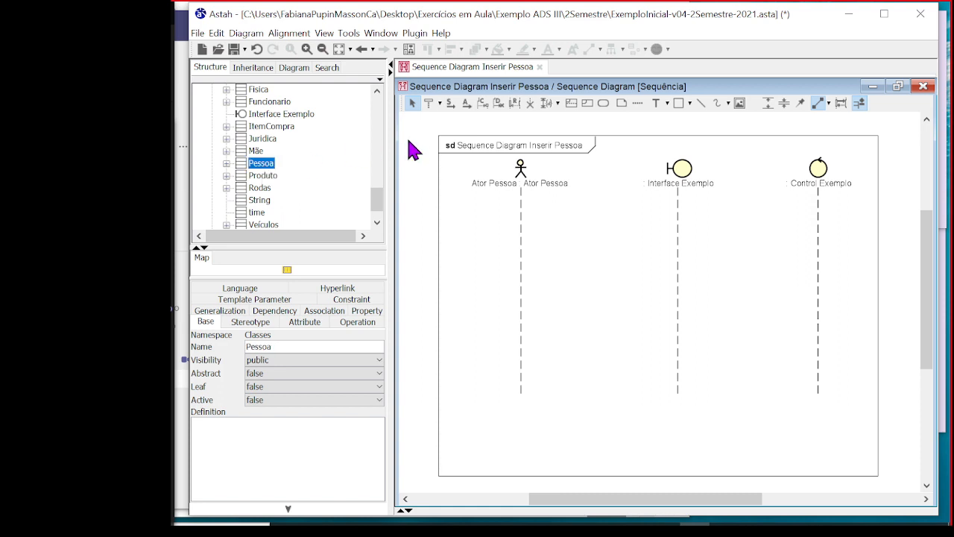
pyautogui.moveTo(257, 173); pyautogui.dragTo(895, 179)
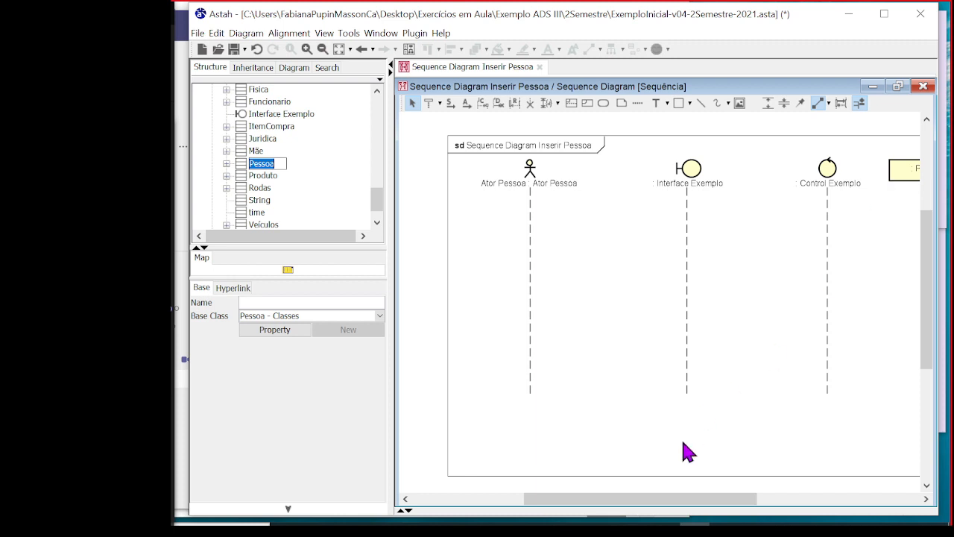
pyautogui.moveTo(644, 498); pyautogui.dragTo(678, 504)
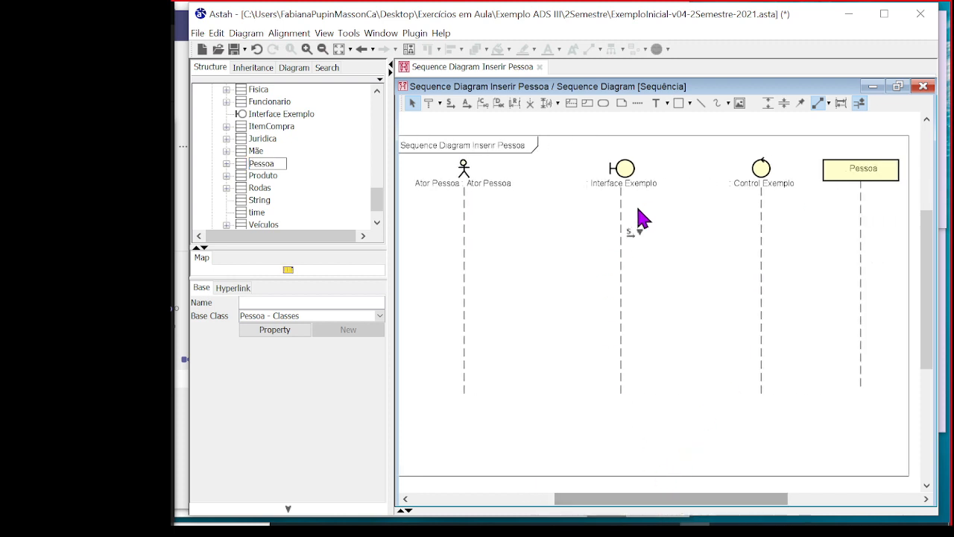
# Move the Interface Exemplo and Control Exemplo lifelines slightly left and the Pessoa lifeline slightly right to adjust their spacing
pyautogui.moveTo(624, 187); pyautogui.dragTo(607, 188)
pyautogui.moveTo(766, 186); pyautogui.dragTo(749, 186)
pyautogui.moveTo(841, 173); pyautogui.dragTo(862, 175)
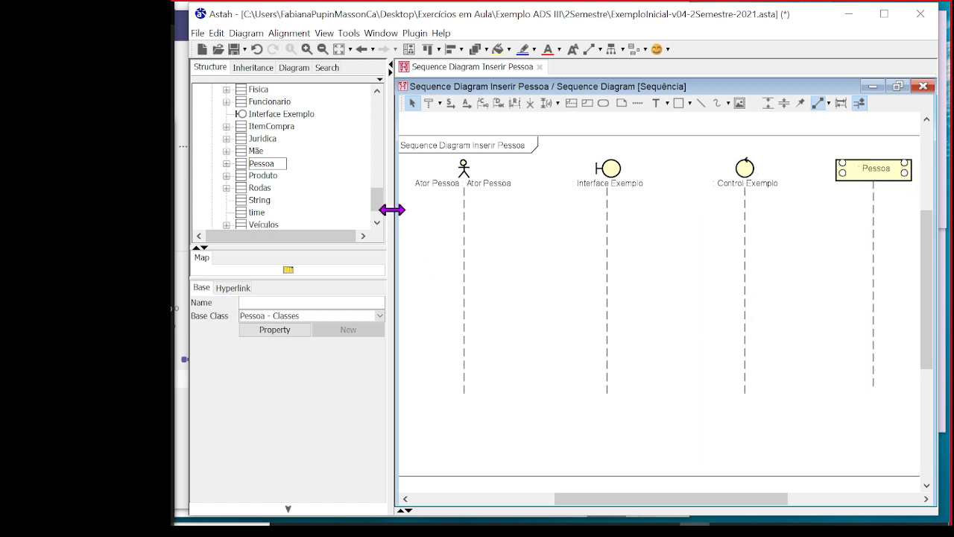
# Narrow the project tree pane and name the Pessoa lifeline Classe Pessoa
pyautogui.moveTo(392, 206); pyautogui.dragTo(298, 224)
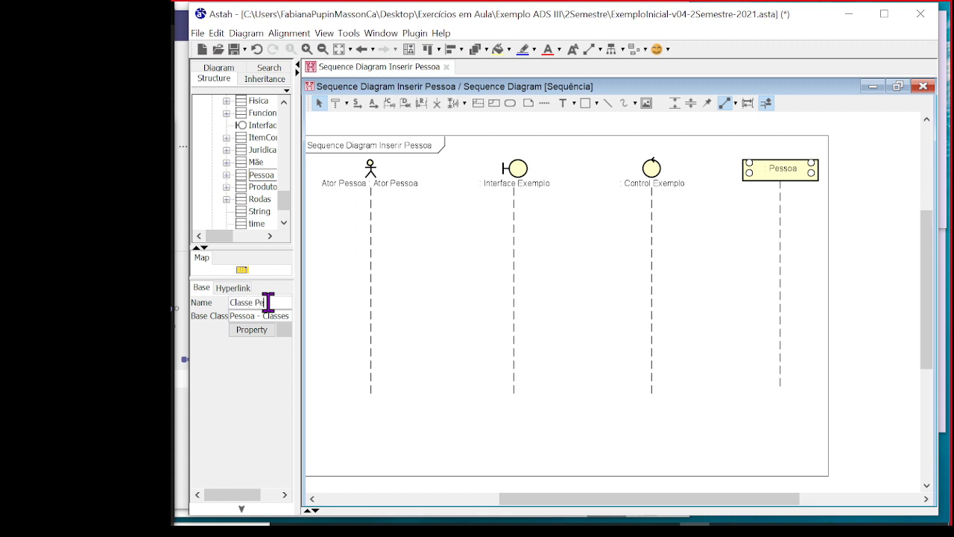
pyautogui.write('a')
pyautogui.press('Return')
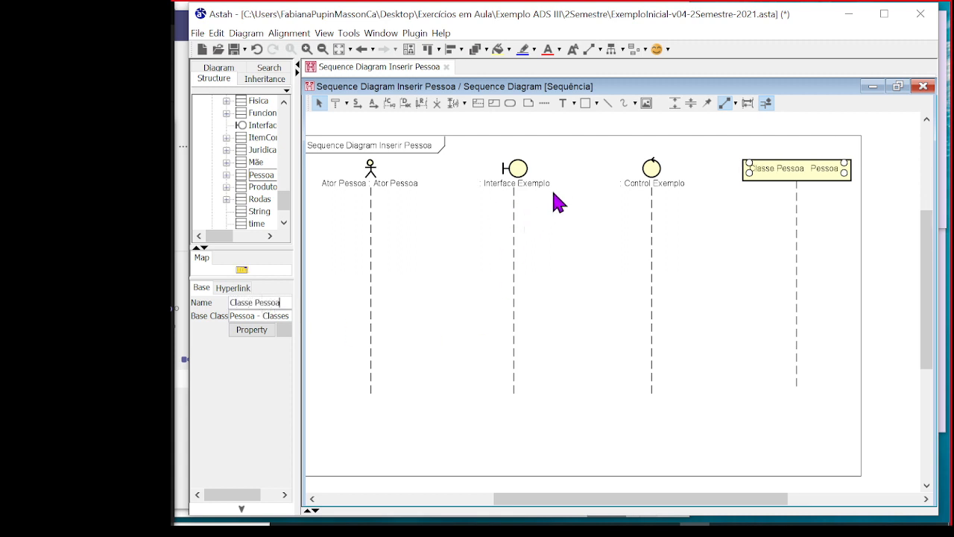
# Widen the project tree pane, then name the Control Exemplo lifeline Controller and the Interface Exemplo lifeline Interface
pyautogui.moveTo(298, 228); pyautogui.dragTo(407, 234)
pyautogui.click(758, 170)
pyautogui.click(297, 302)
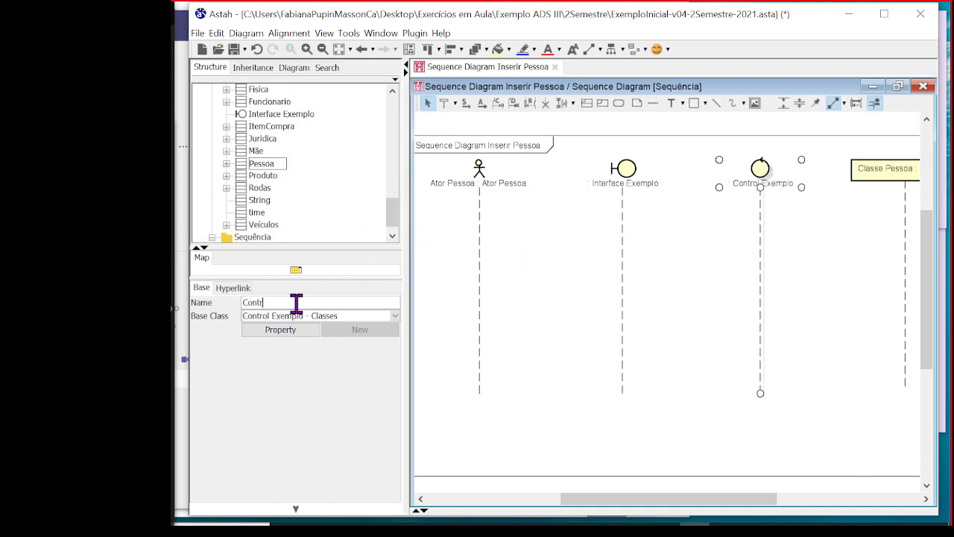
pyautogui.write('Contreoller')
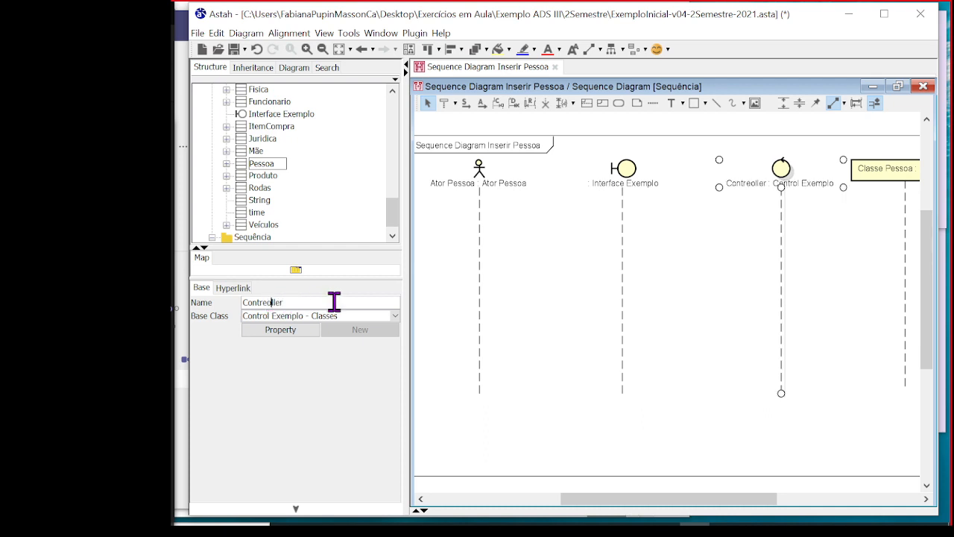
pyautogui.click(624, 167)
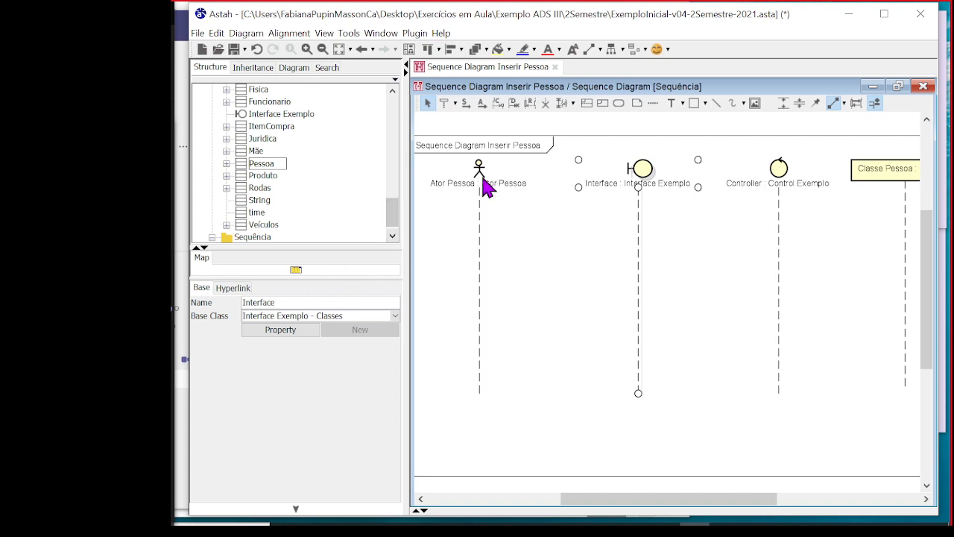
# Narrow the project tree pane to fit more of the diagram and shift the Interface lifeline slightly left
pyautogui.moveTo(405, 187); pyautogui.dragTo(340, 213)
pyautogui.moveTo(567, 183); pyautogui.dragTo(557, 182)
pyautogui.click(716, 179)
pyautogui.click(814, 169)
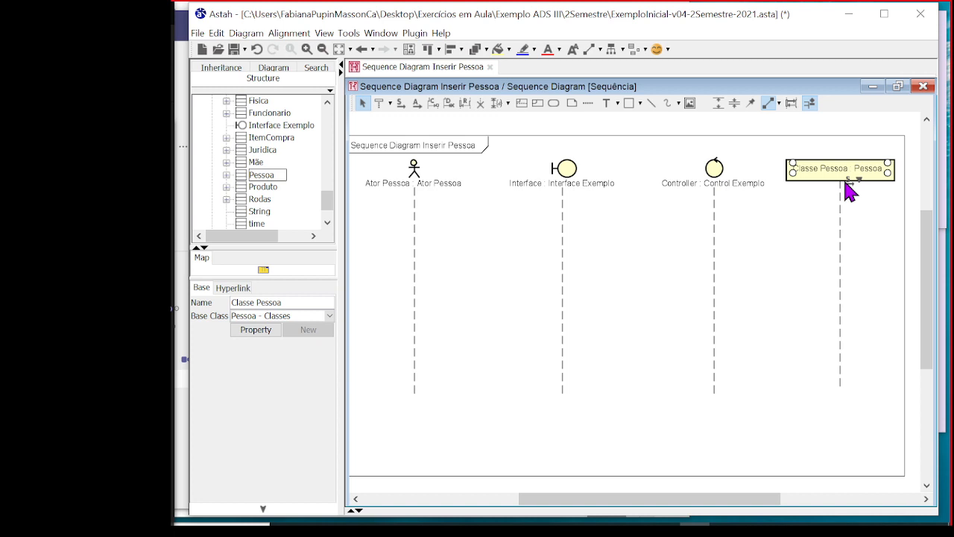
pyautogui.moveTo(763, 498); pyautogui.dragTo(790, 498)
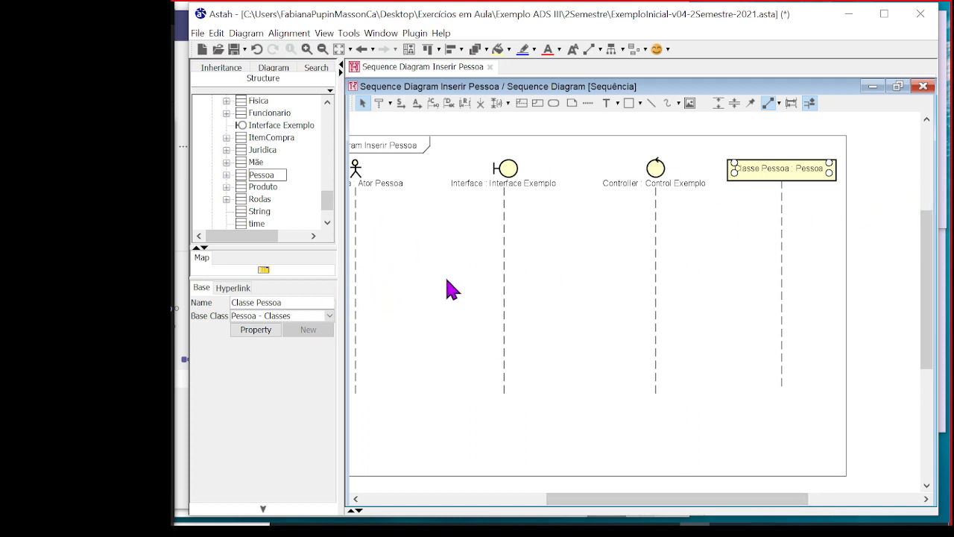
pyautogui.moveTo(699, 499); pyautogui.dragTo(656, 500)
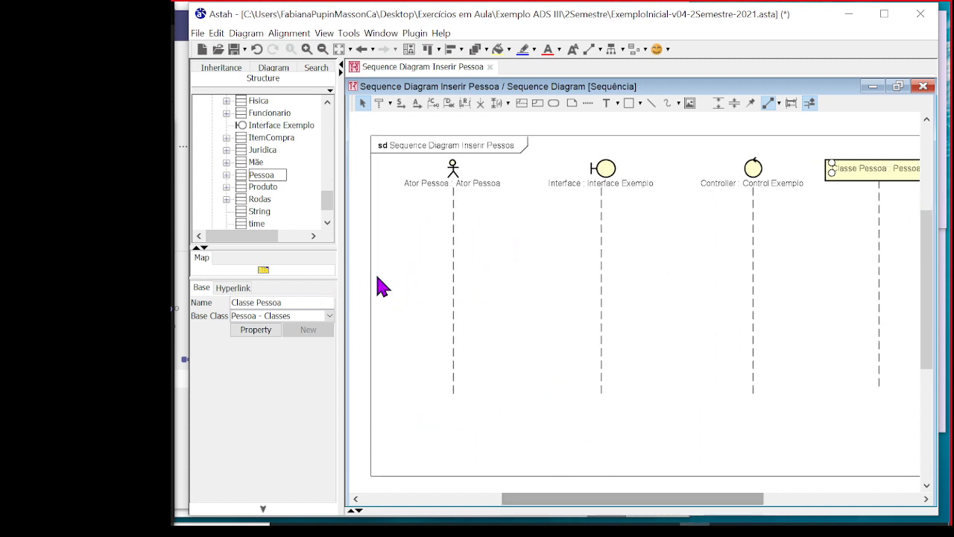
# Collapse the Classes package and show the Inserir Pessoa use case's definition again
pyautogui.scroll(-10, 223, 171)
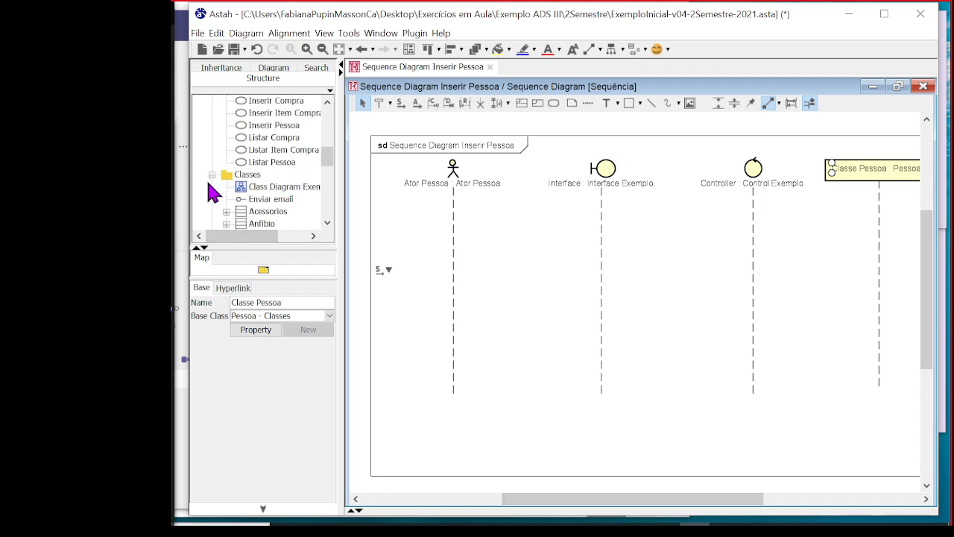
pyautogui.click(214, 177)
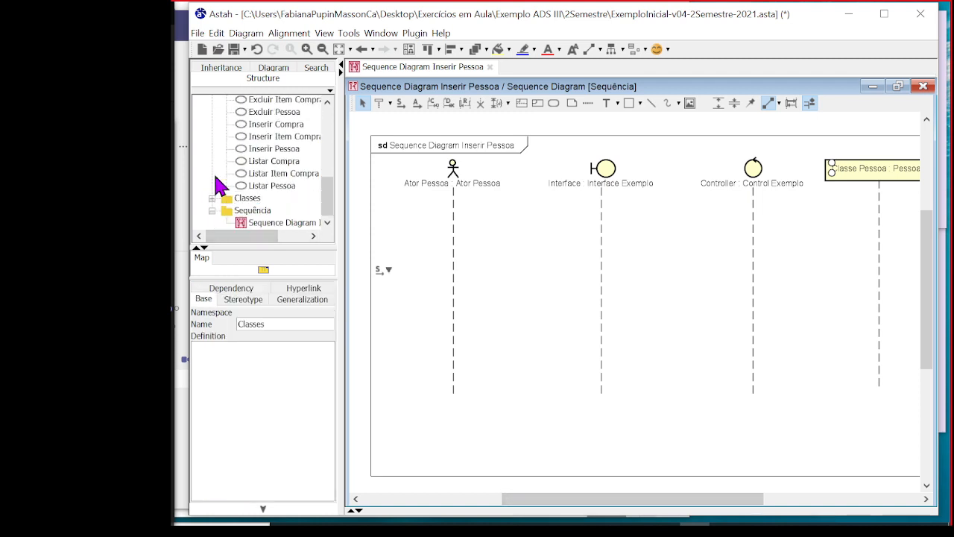
pyautogui.click(291, 149)
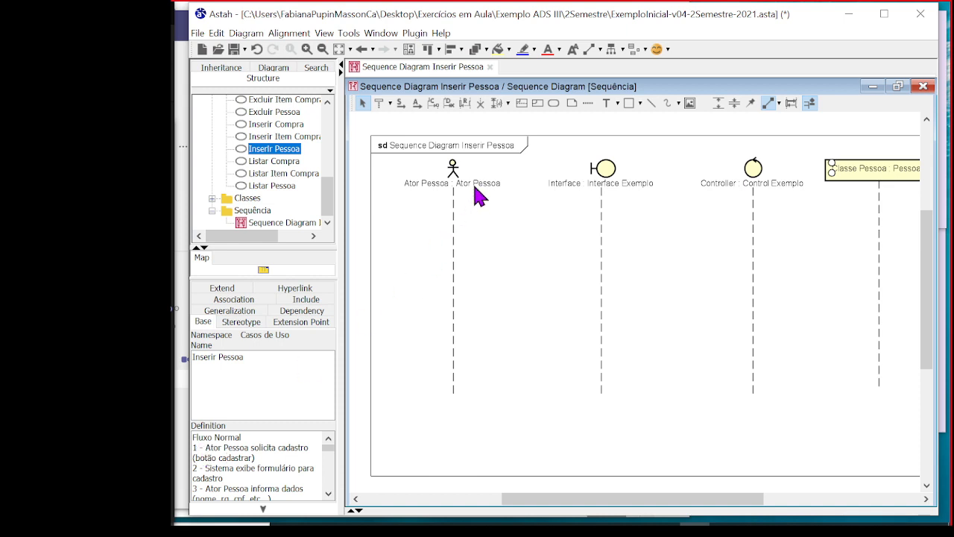
pyautogui.moveTo(452, 195)
pyautogui.moveTo(608, 210)
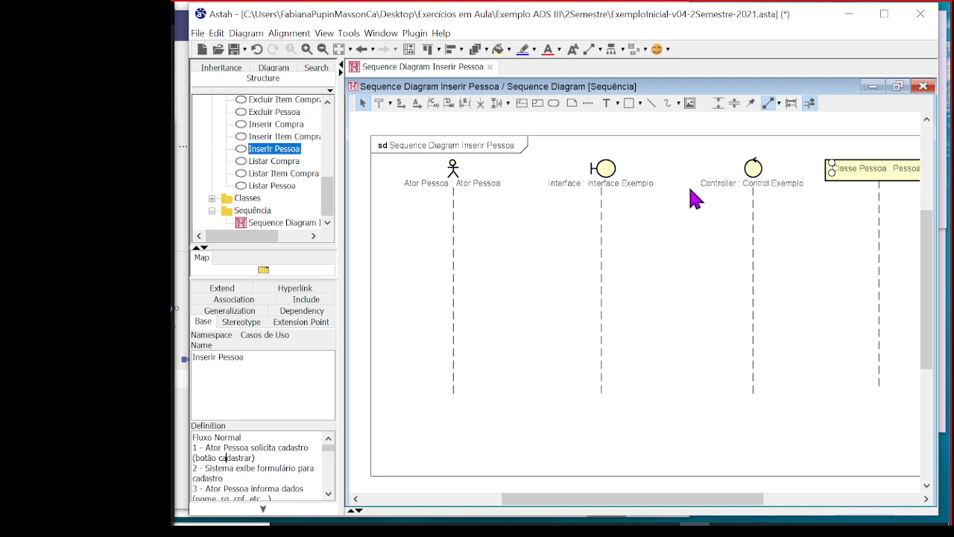
# Shift the Ator Pessoa lifeline slightly to the right and deselect it
pyautogui.moveTo(459, 219)
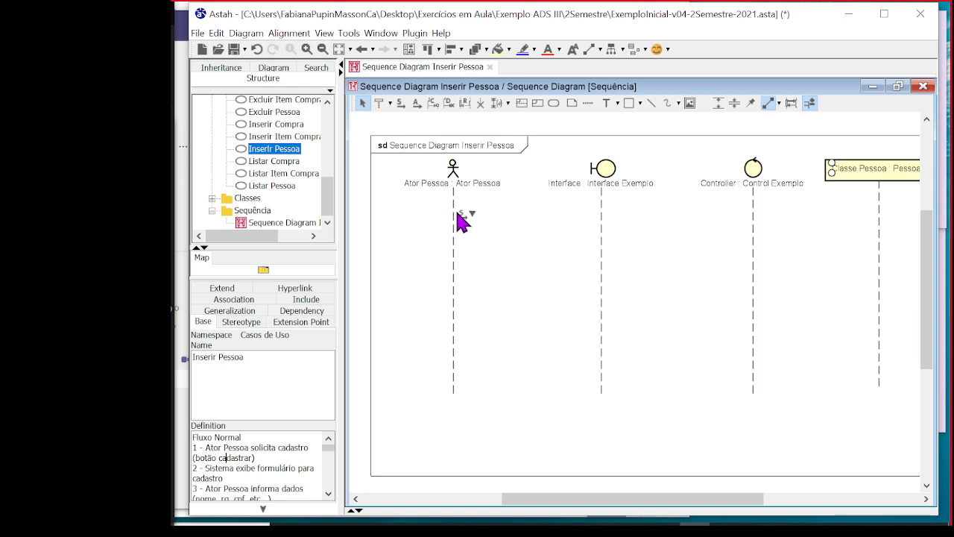
pyautogui.click(457, 220)
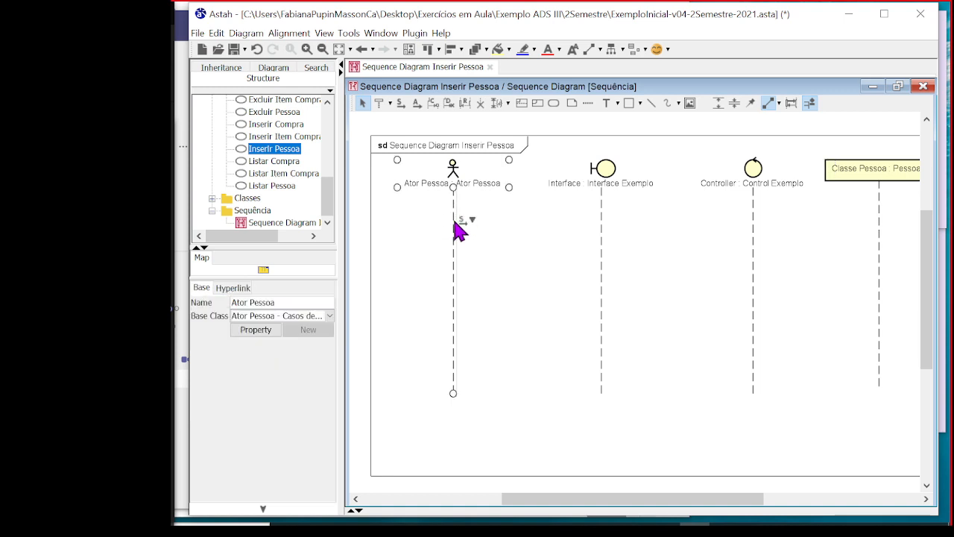
pyautogui.moveTo(455, 222)
pyautogui.mouseDown()
pyautogui.moveTo(485, 228)
pyautogui.moveTo(459, 223)
pyautogui.mouseUp()
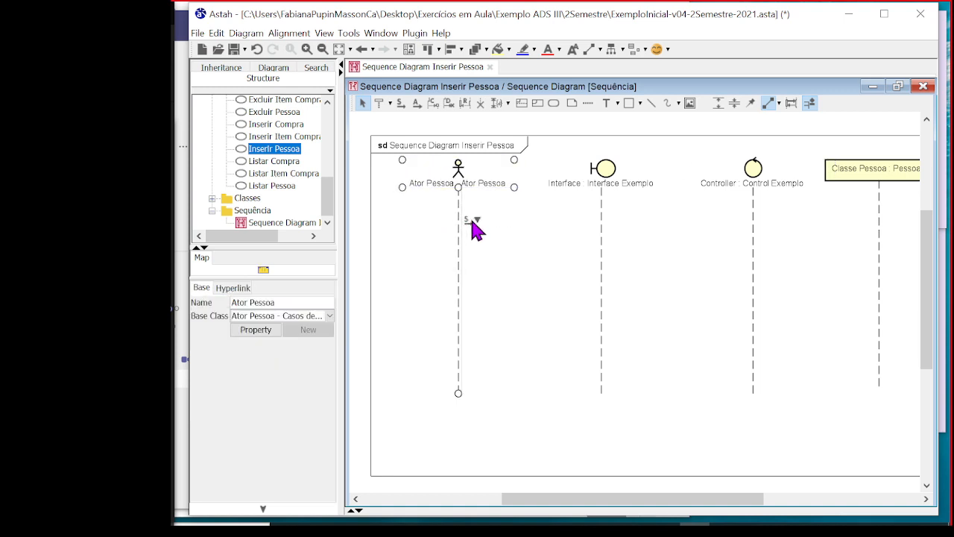
pyautogui.click(480, 231)
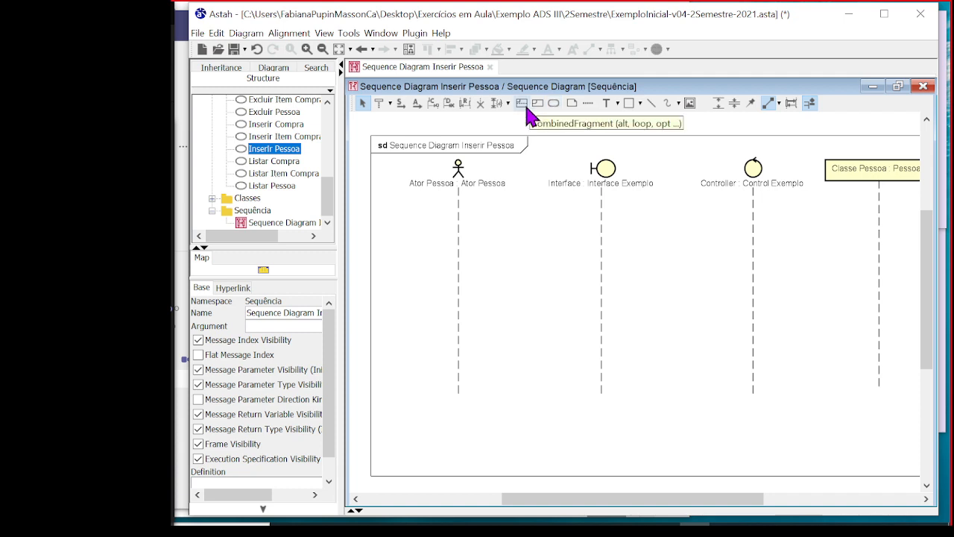
# Draw a synchronous message from the Ator Pessoa lifeline to the Interface lifeline, near the start of both lifelines
pyautogui.click(400, 105)
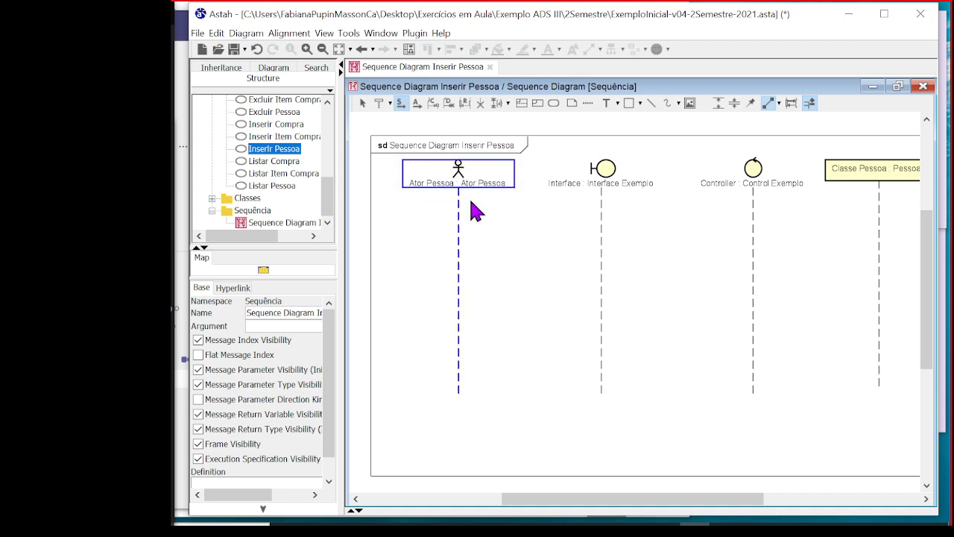
pyautogui.moveTo(460, 225); pyautogui.dragTo(567, 224)
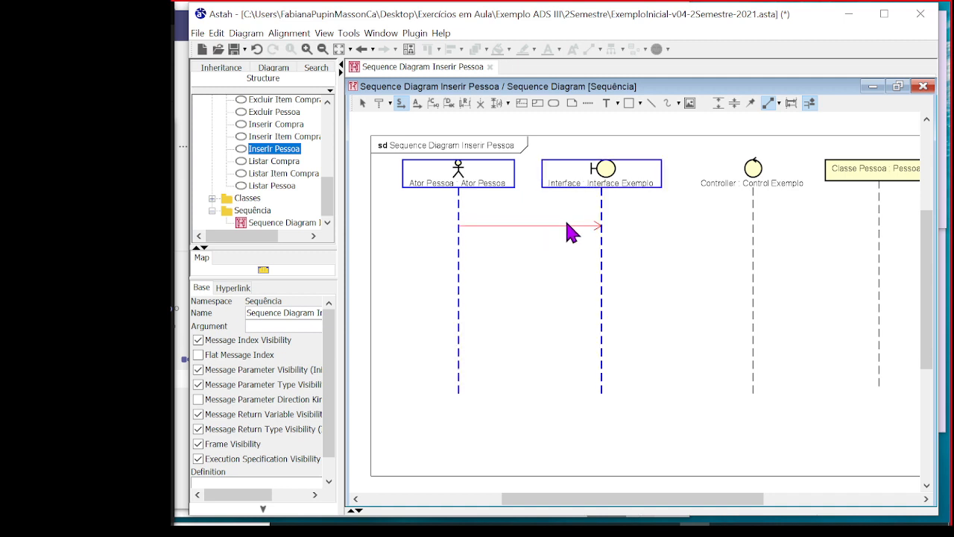
pyautogui.moveTo(567, 224); pyautogui.dragTo(568, 224)
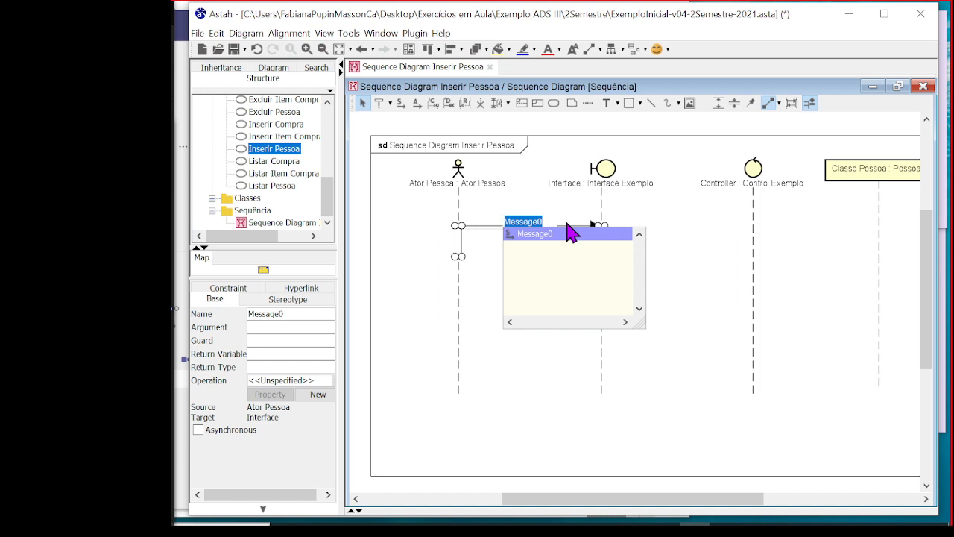
# Name the message from Ator Pessoa to Interface "solicita cadastro", copying the text from flow step 1 of the Inserir Pessoa definition
pyautogui.click(271, 148)
pyautogui.click(284, 150)
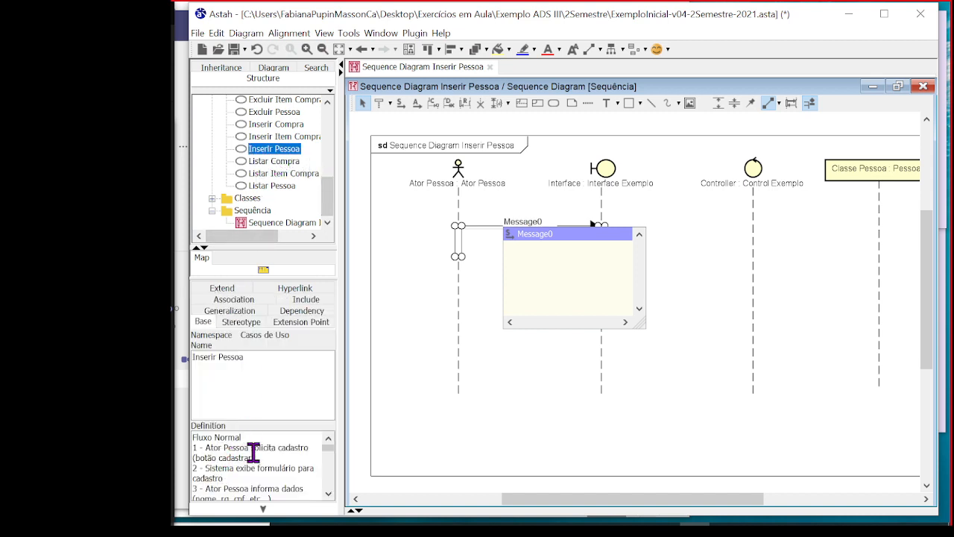
pyautogui.moveTo(252, 448); pyautogui.dragTo(319, 451)
pyautogui.hotkey('ctrl', 'c')
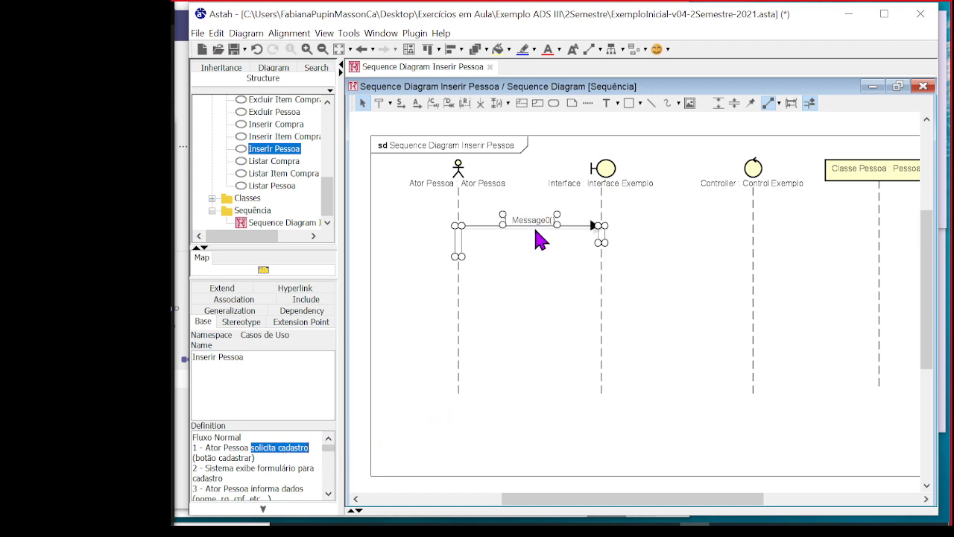
pyautogui.doubleClick(529, 221)
pyautogui.hotkey('ctrl', 'v')
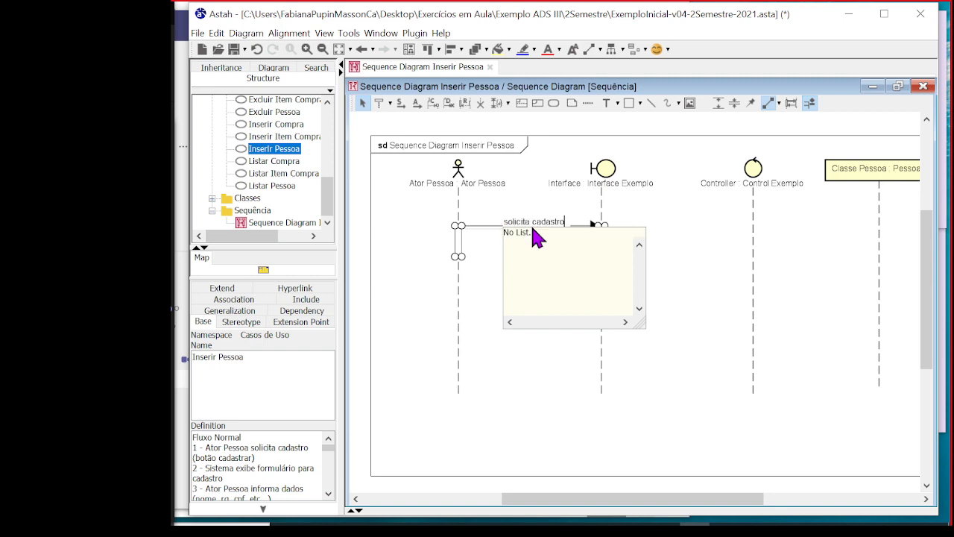
pyautogui.click(474, 408)
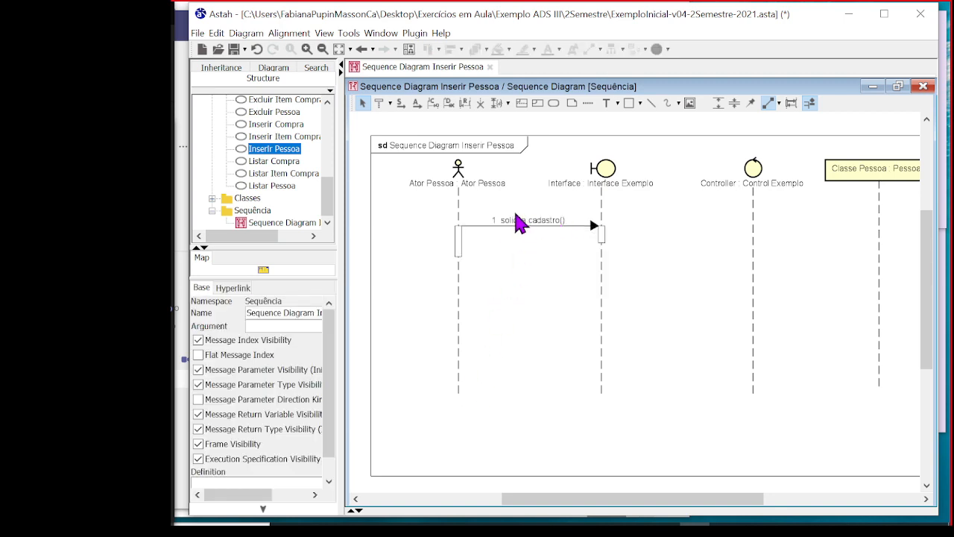
# Lengthen the execution bar on the Ator Pessoa lifeline slightly downward, leaving nothing selected
pyautogui.scroll(3, 526, 218)
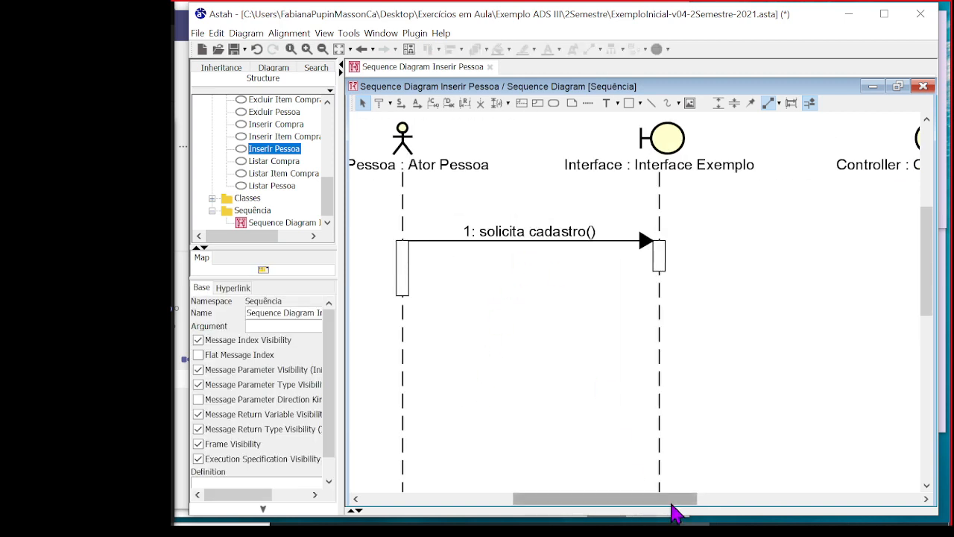
pyautogui.moveTo(677, 499); pyautogui.dragTo(645, 500)
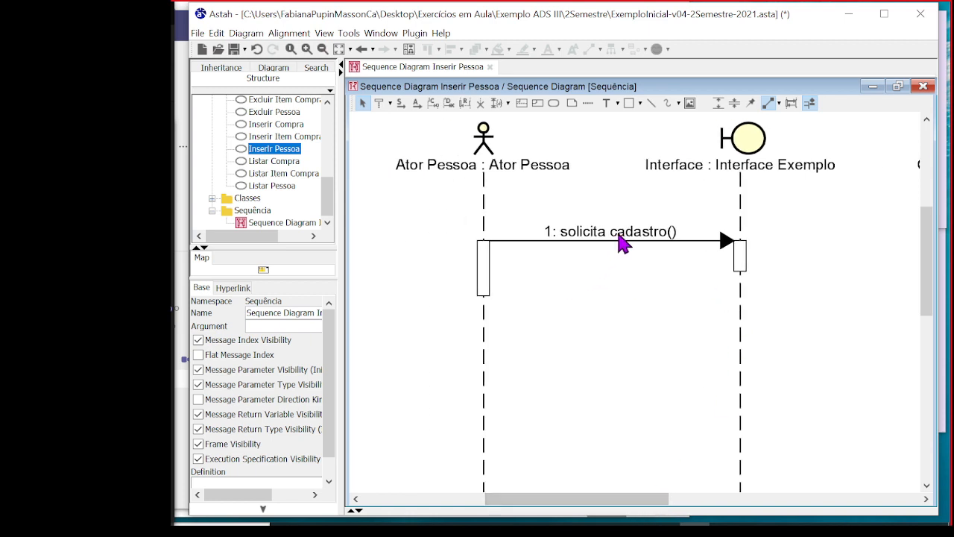
pyautogui.scroll(1, 932, 237)
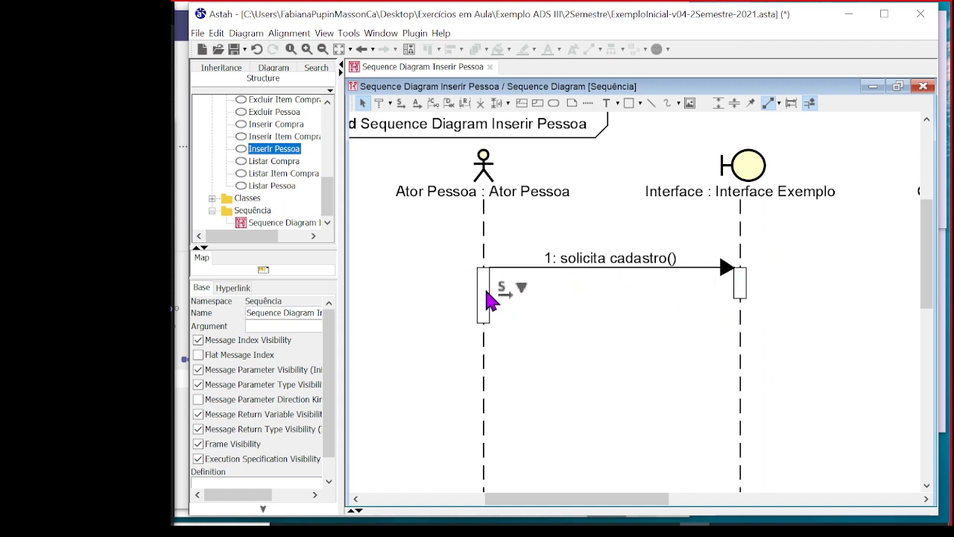
pyautogui.click(489, 319)
pyautogui.moveTo(492, 328); pyautogui.dragTo(498, 358)
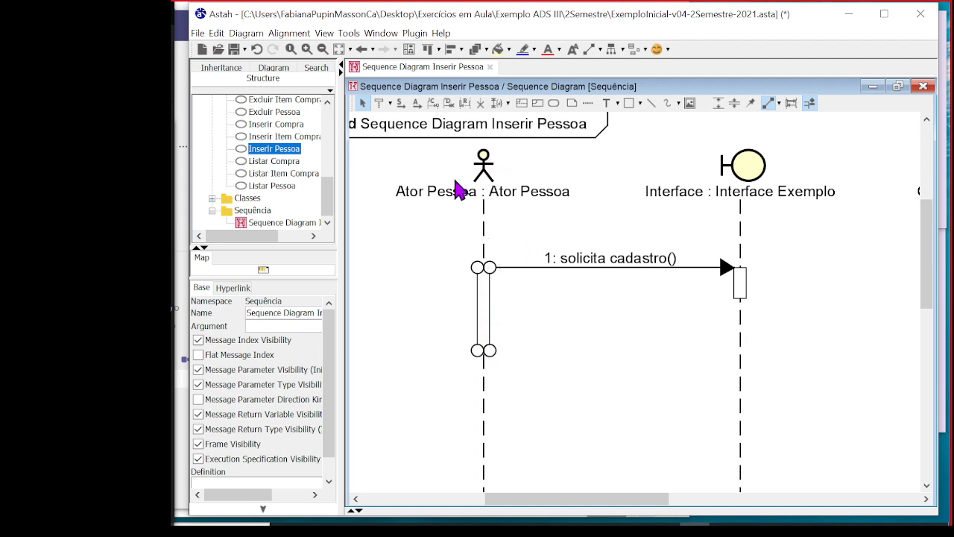
pyautogui.click(743, 286)
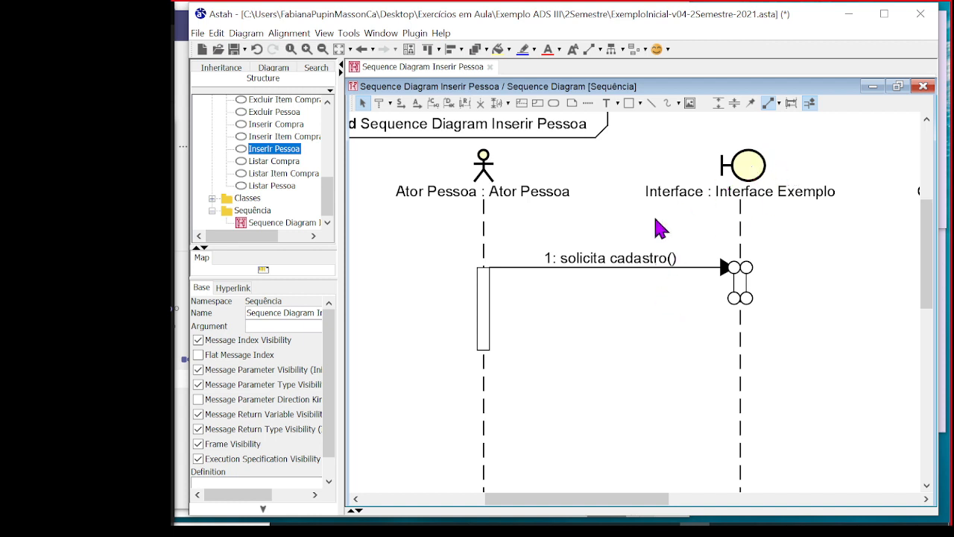
pyautogui.click(437, 258)
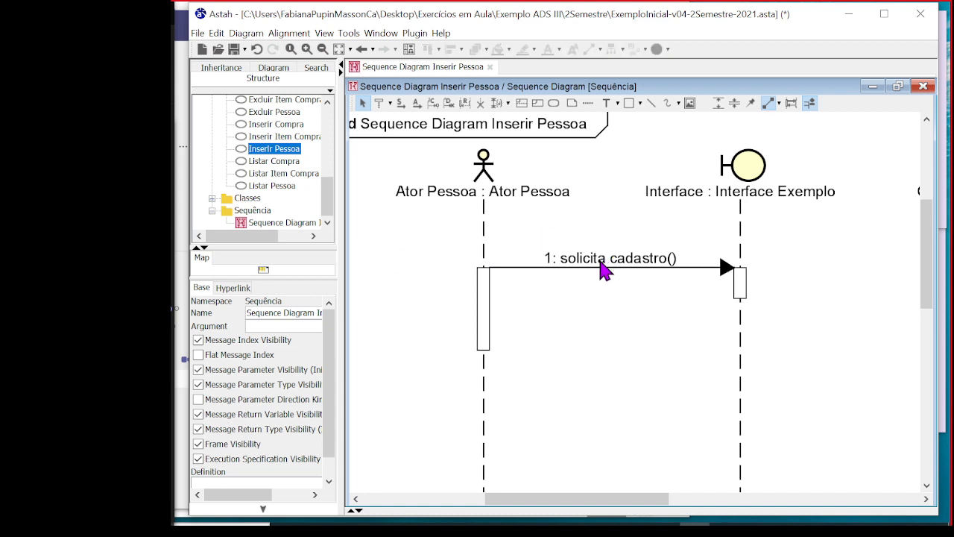
# Show the Inserir Pessoa use case's definition again
pyautogui.click(318, 157)
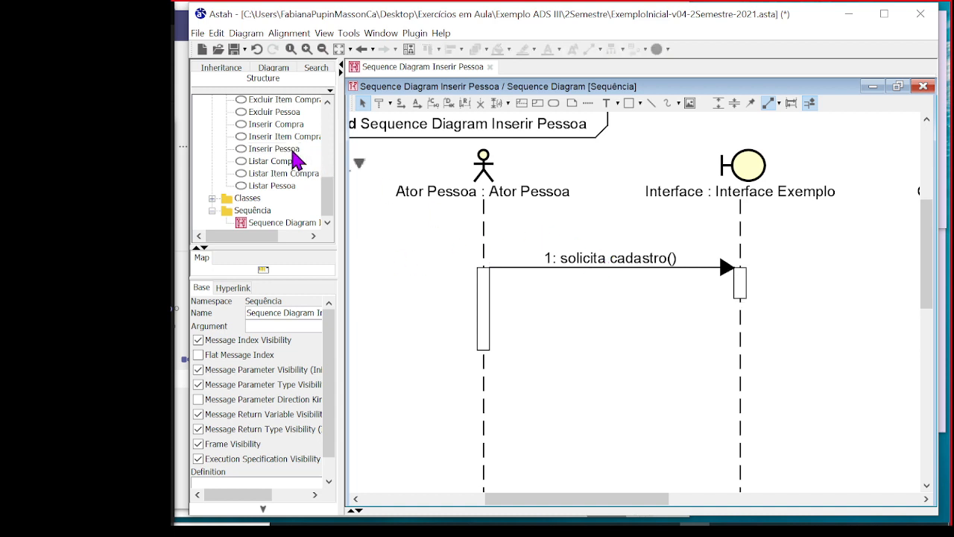
pyautogui.click(293, 152)
pyautogui.click(316, 155)
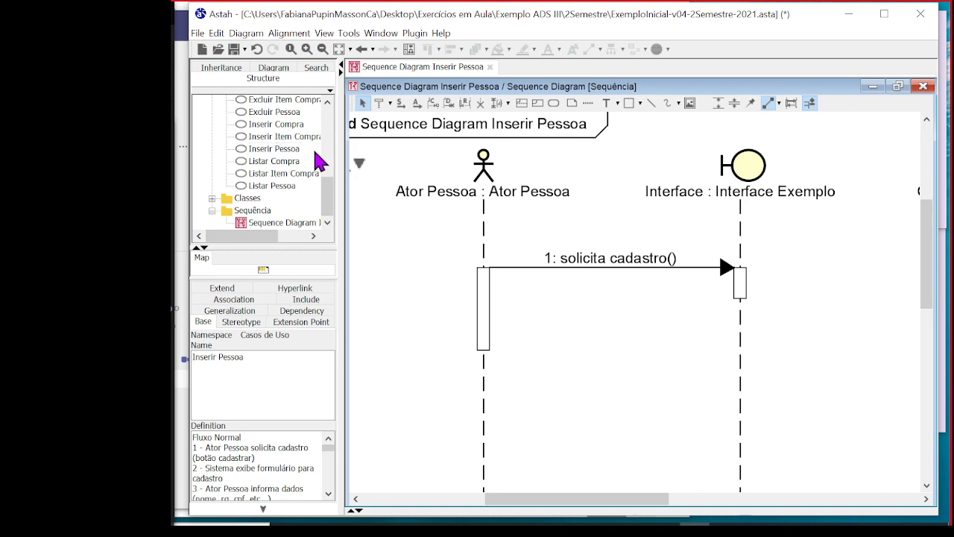
pyautogui.click(293, 152)
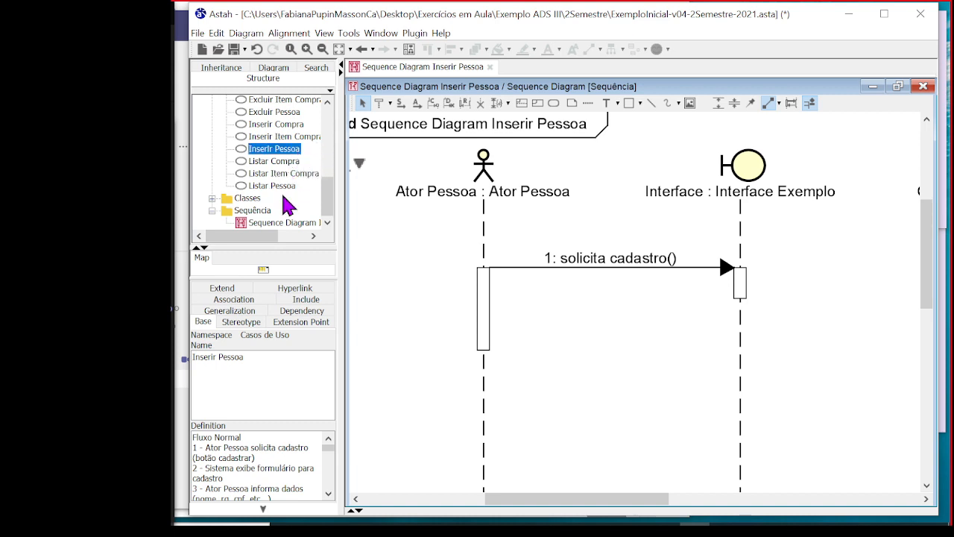
pyautogui.click(317, 154)
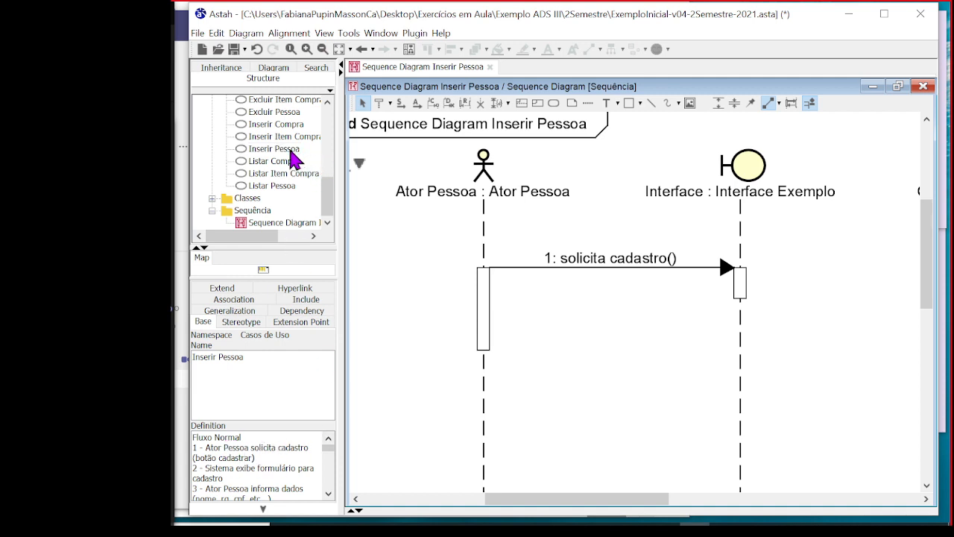
pyautogui.click(291, 151)
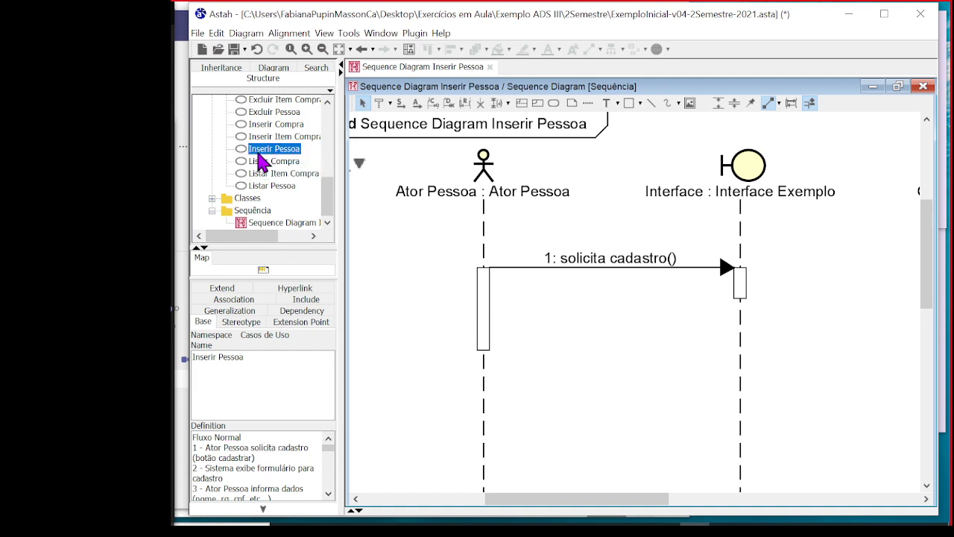
# Review flow steps 1 and 2 in the definition and copy the words "exibe formulário" from step 2
pyautogui.click(267, 476)
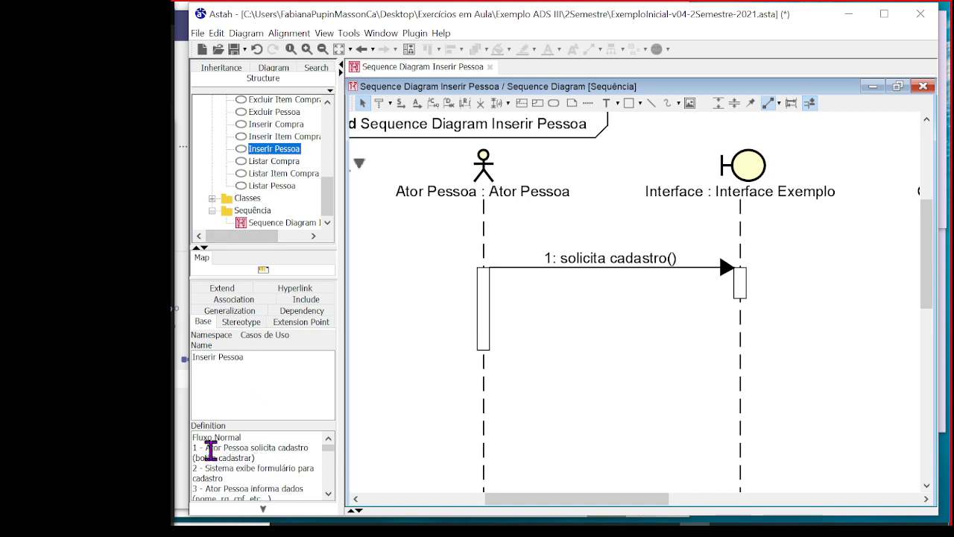
pyautogui.moveTo(203, 447); pyautogui.dragTo(269, 454)
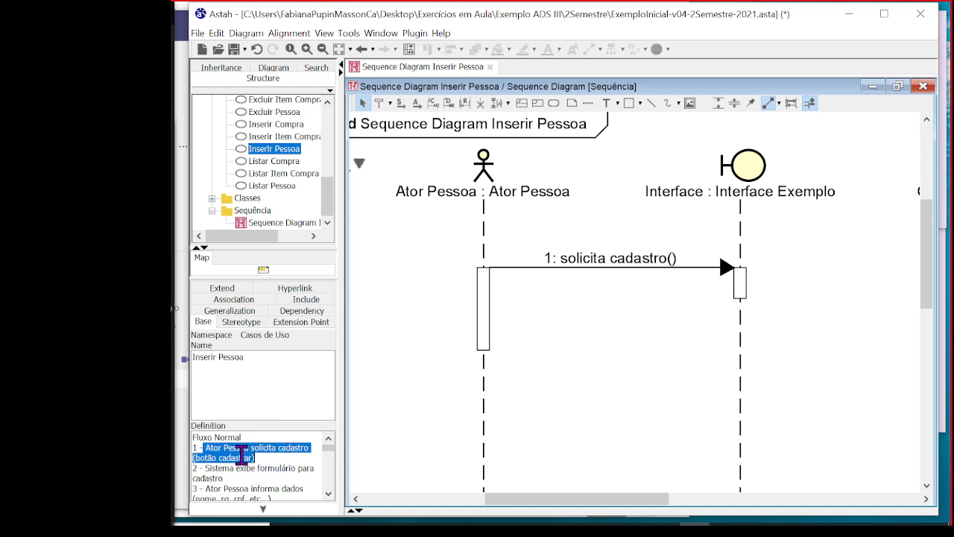
pyautogui.click(222, 478)
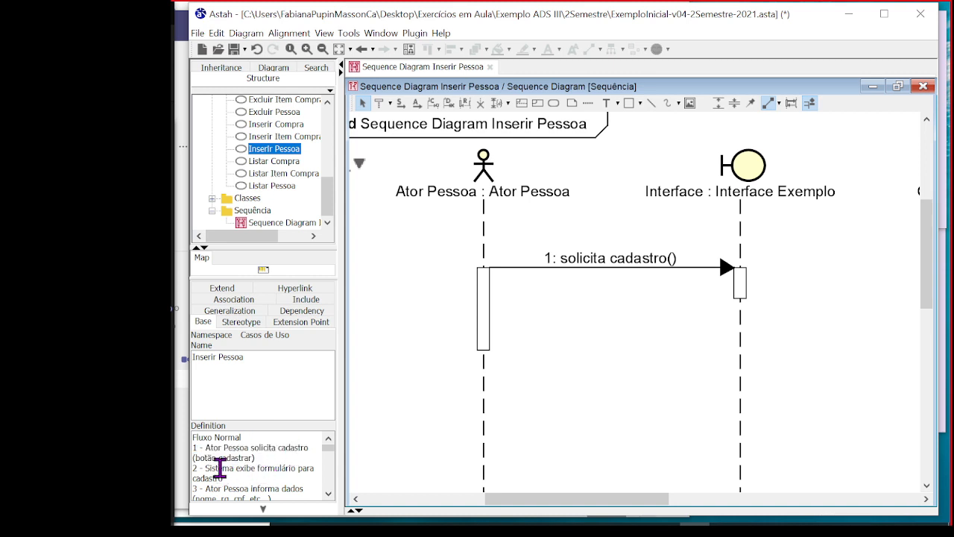
pyautogui.moveTo(204, 469); pyautogui.dragTo(243, 480)
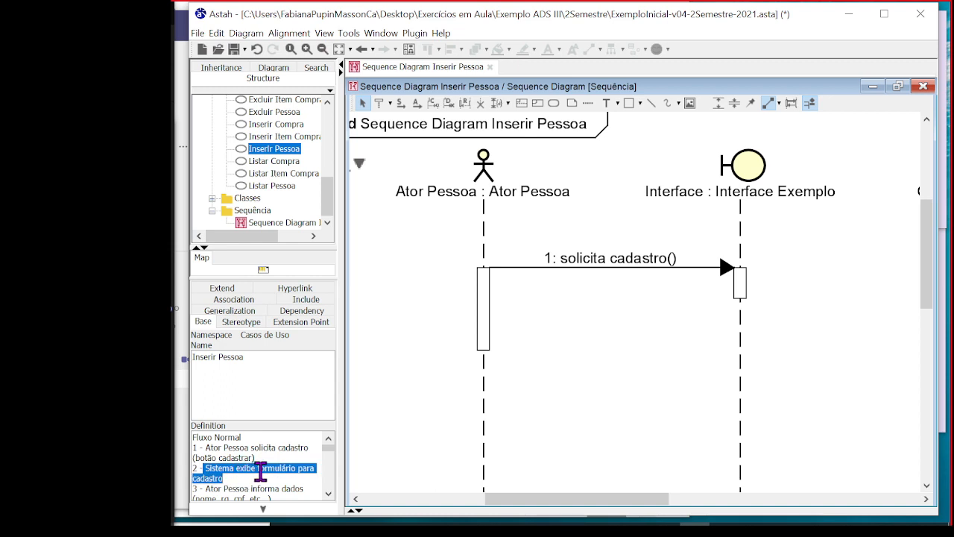
pyautogui.click(258, 470)
pyautogui.moveTo(235, 467); pyautogui.dragTo(296, 468)
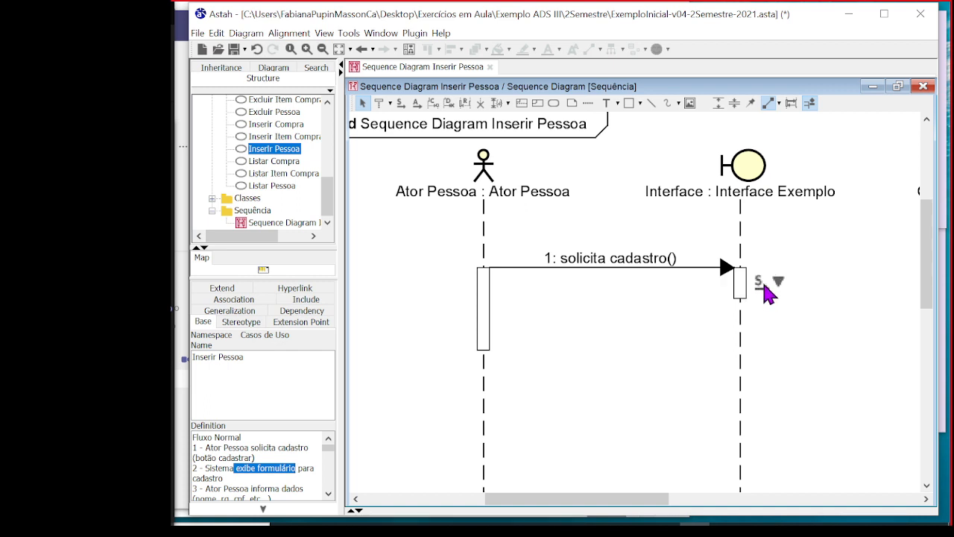
# Draw an asynchronous self-message on the Interface lifeline, starting from its execution bar just below the solicita cadastro message
pyautogui.click(778, 284)
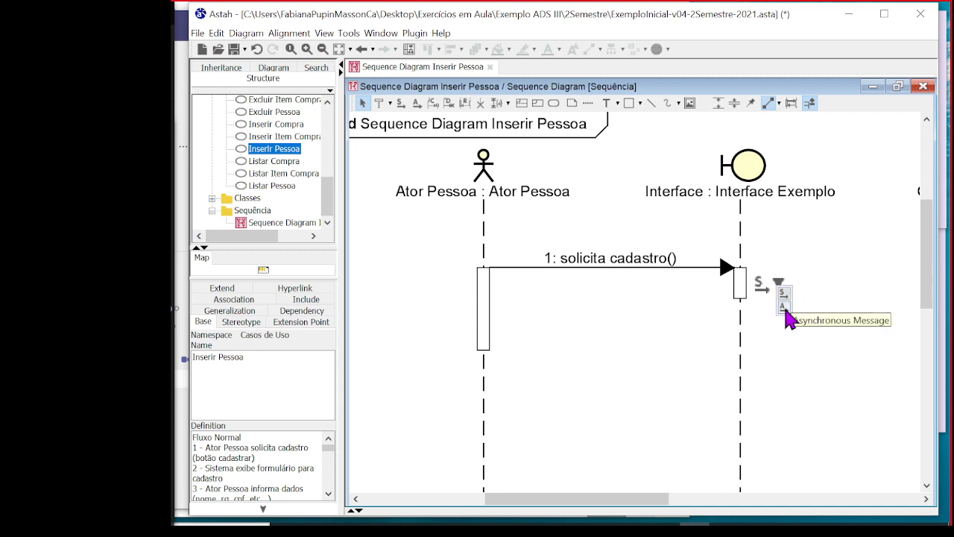
pyautogui.click(785, 309)
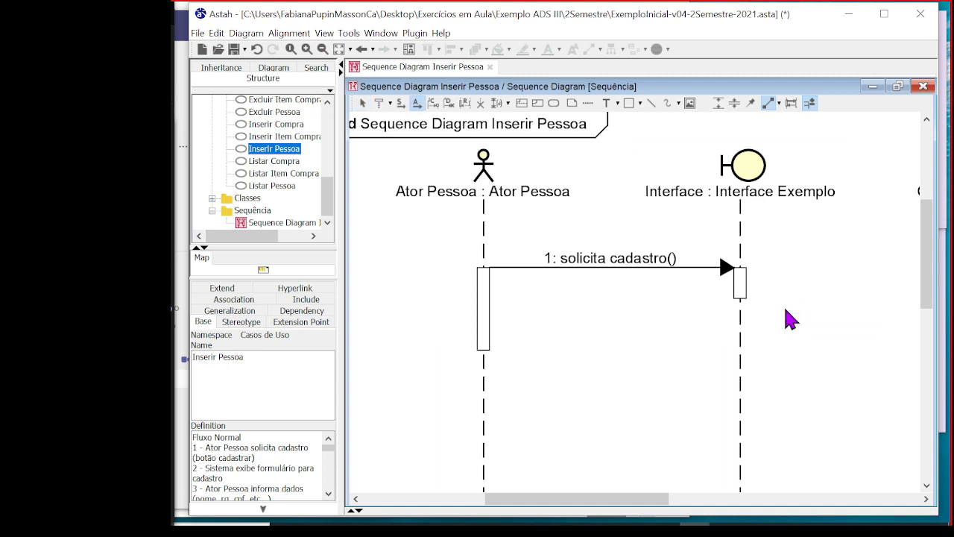
pyautogui.click(749, 287)
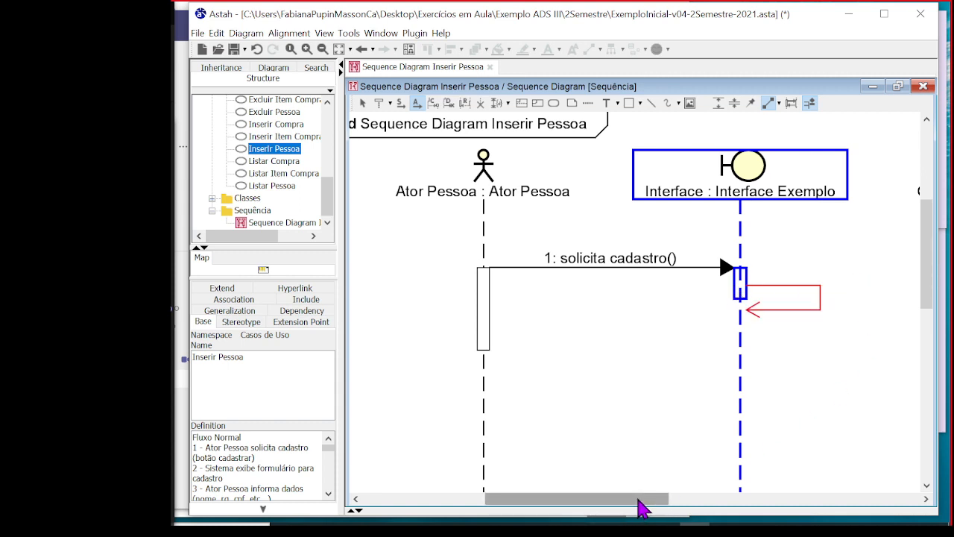
pyautogui.moveTo(639, 507); pyautogui.dragTo(703, 502)
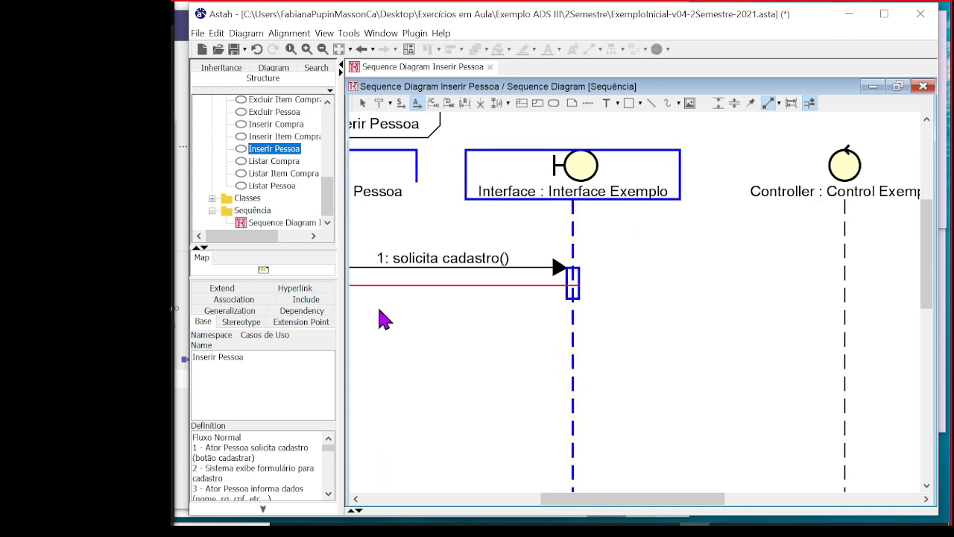
pyautogui.press('Escape')
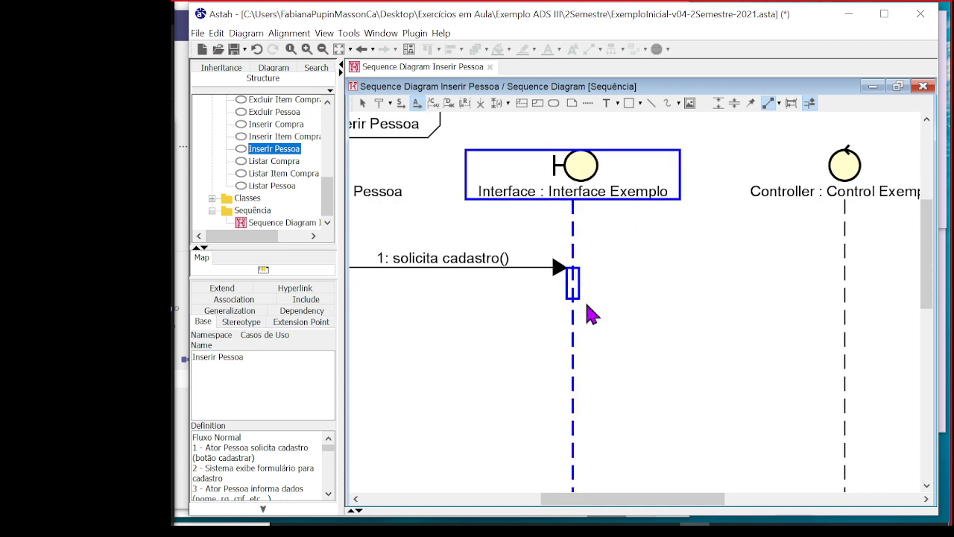
pyautogui.click(591, 313)
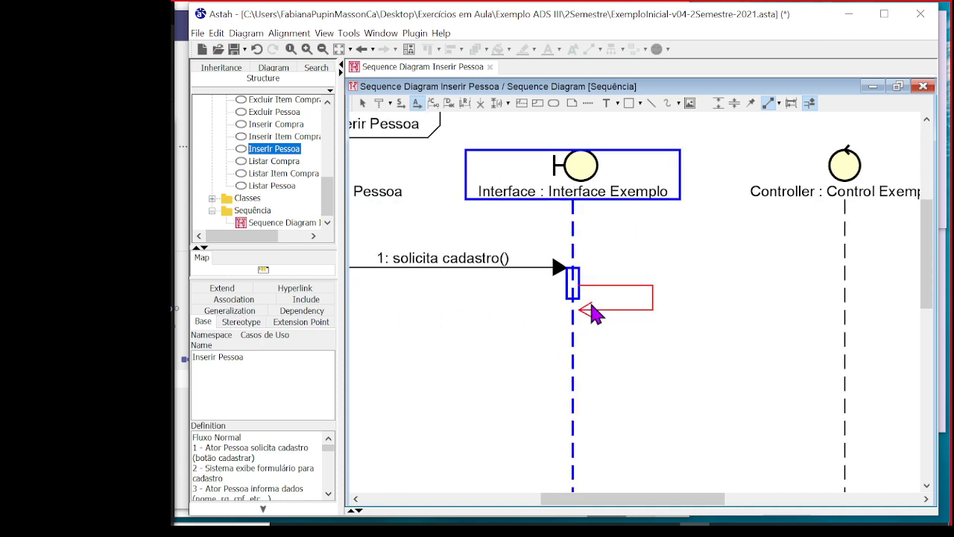
pyautogui.click(593, 313)
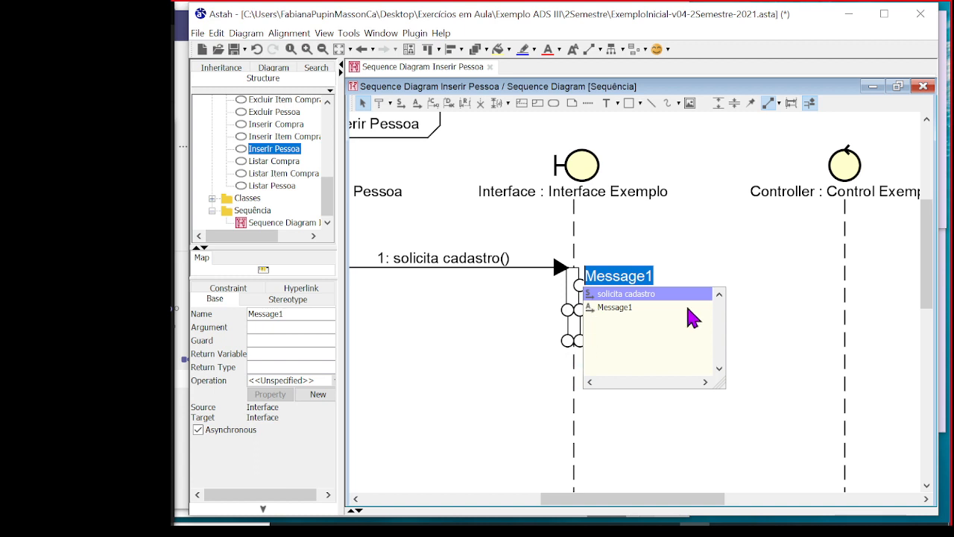
pyautogui.click(760, 246)
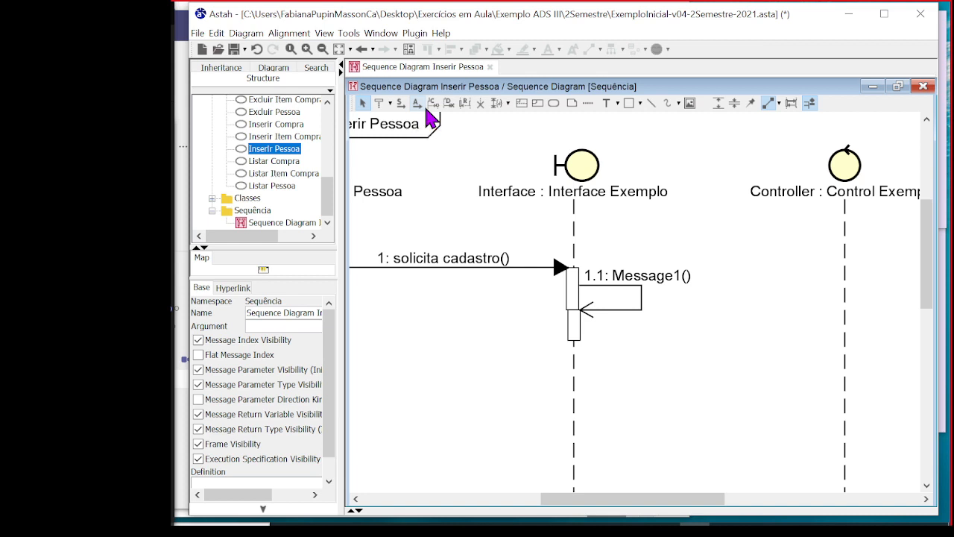
# Name the Interface self-message "exibe formulário" and shift its label slightly right and up, clear of the execution bar
pyautogui.click(661, 288)
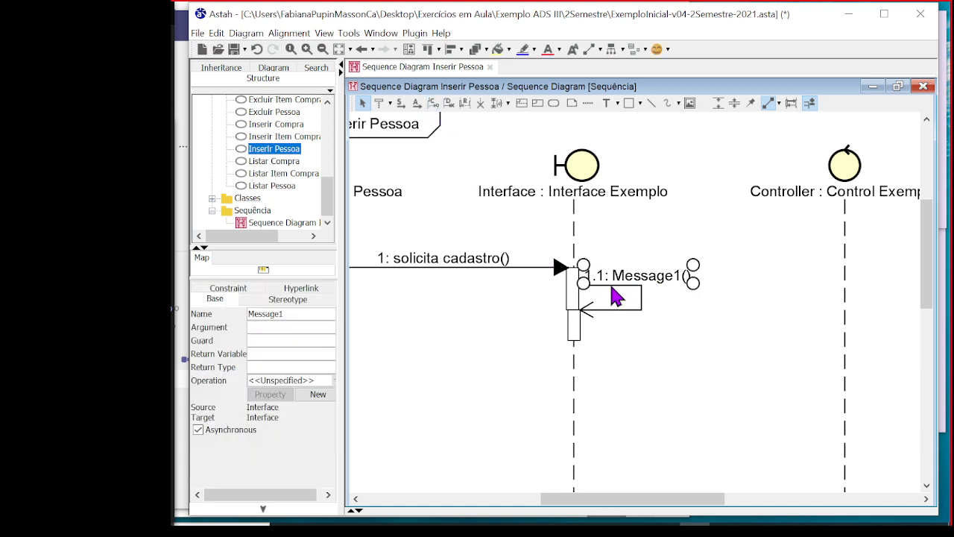
pyautogui.doubleClick(673, 279)
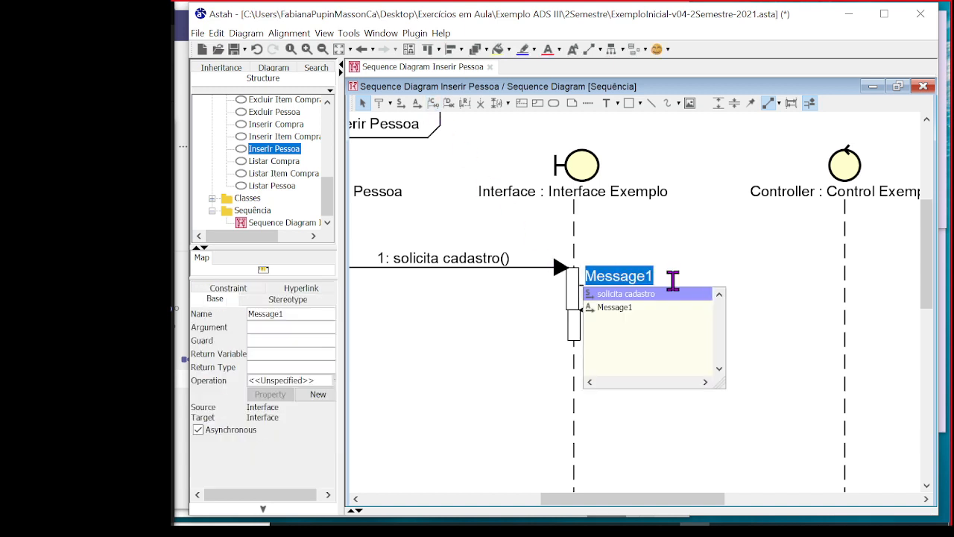
pyautogui.write('exibe formulario')
pyautogui.click(727, 268)
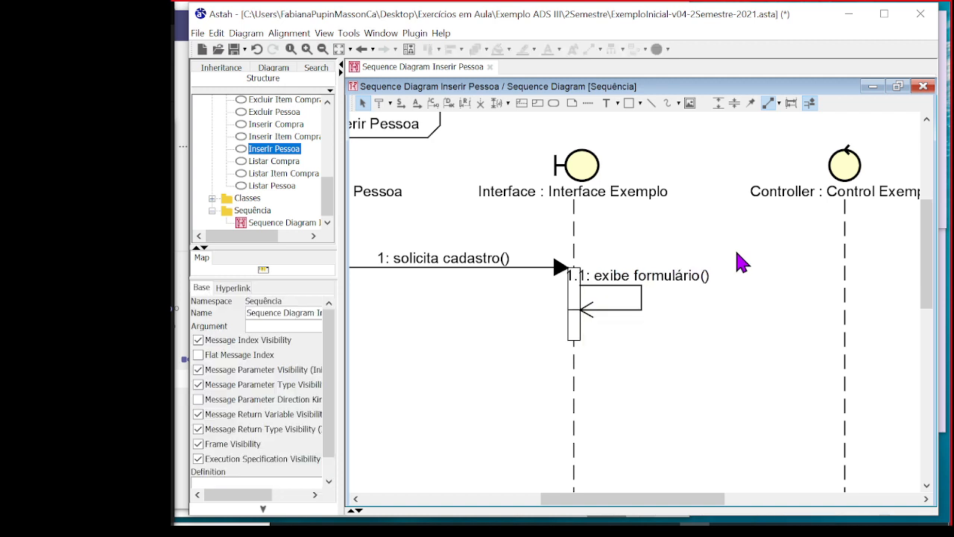
pyautogui.click(682, 273)
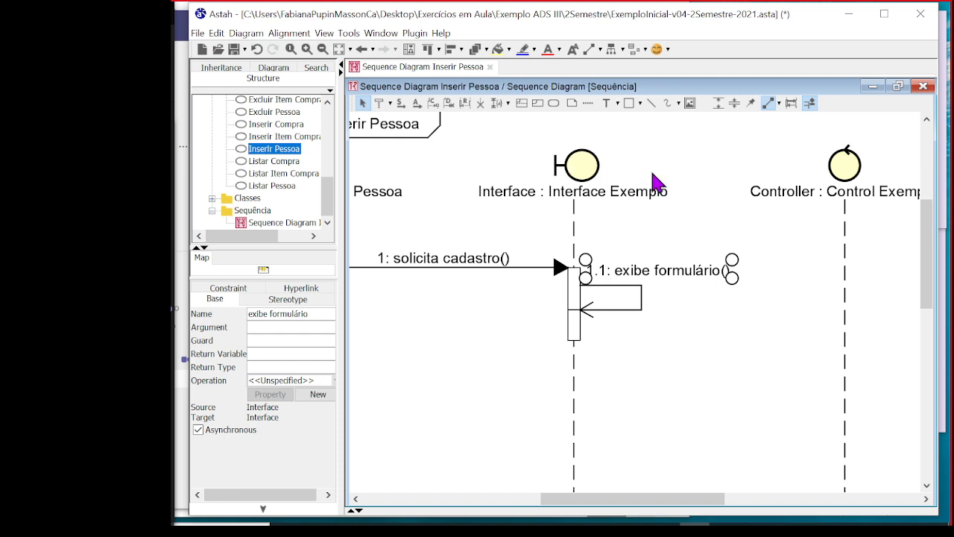
pyautogui.click(671, 253)
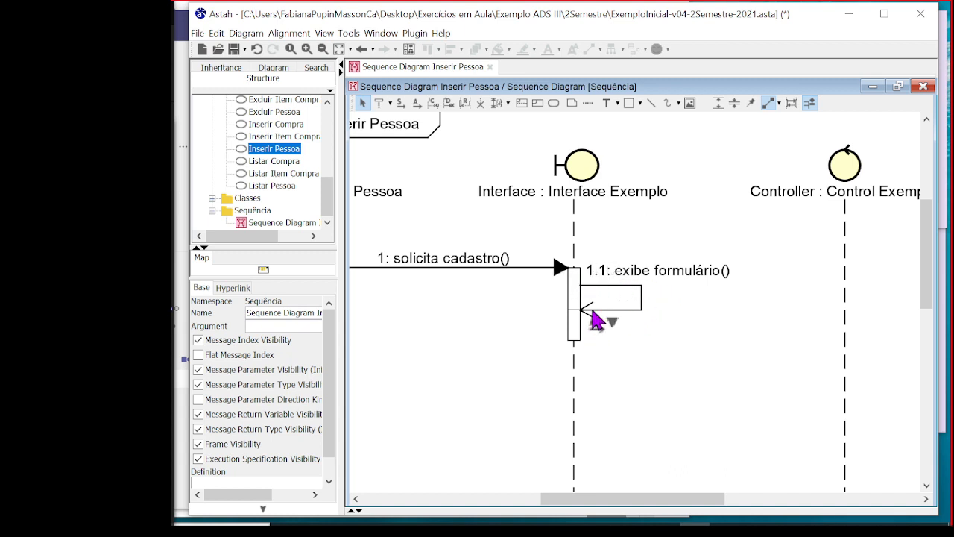
pyautogui.click(584, 314)
pyautogui.moveTo(584, 316); pyautogui.dragTo(584, 352)
pyautogui.click(622, 353)
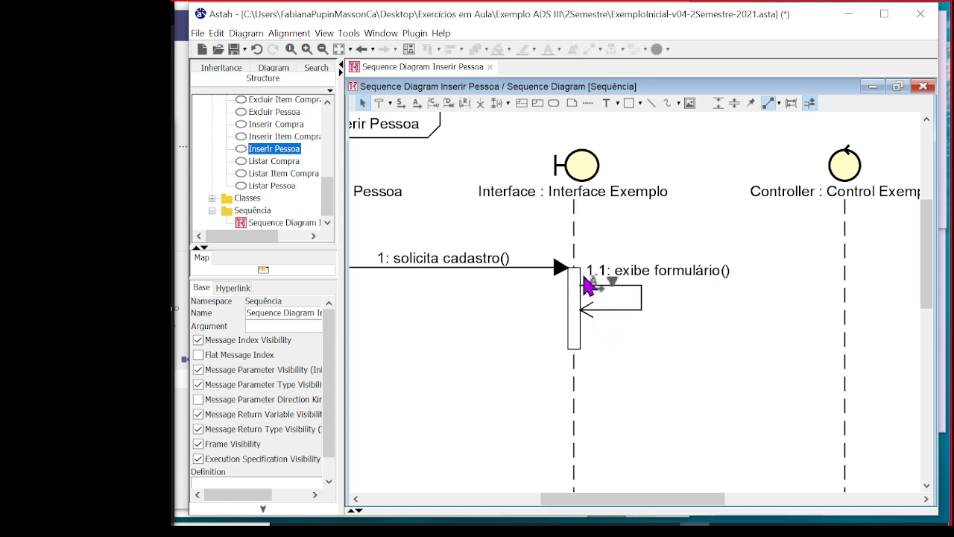
pyautogui.moveTo(606, 316); pyautogui.dragTo(645, 331)
pyautogui.press('Escape')
pyautogui.click(636, 311)
pyautogui.click(632, 326)
pyautogui.click(583, 310)
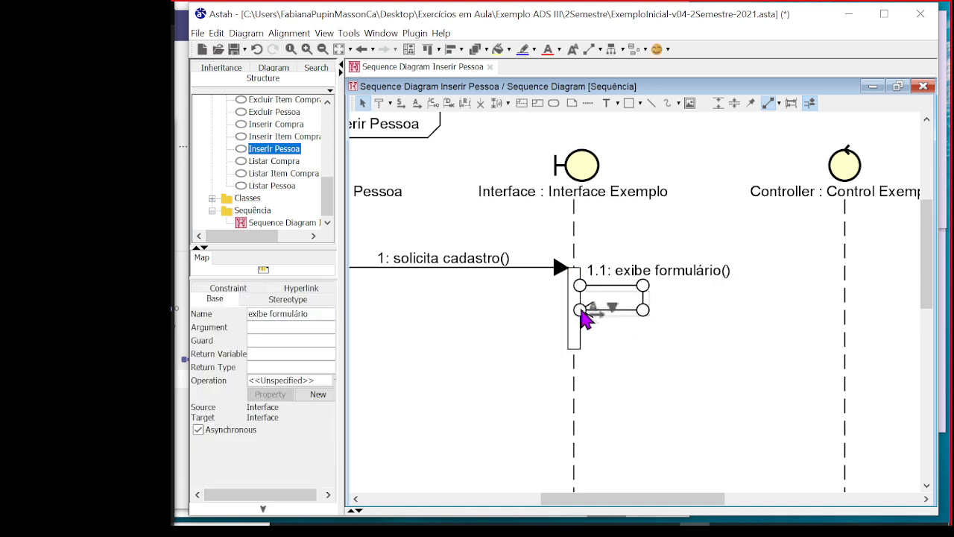
pyautogui.moveTo(582, 309); pyautogui.dragTo(585, 337)
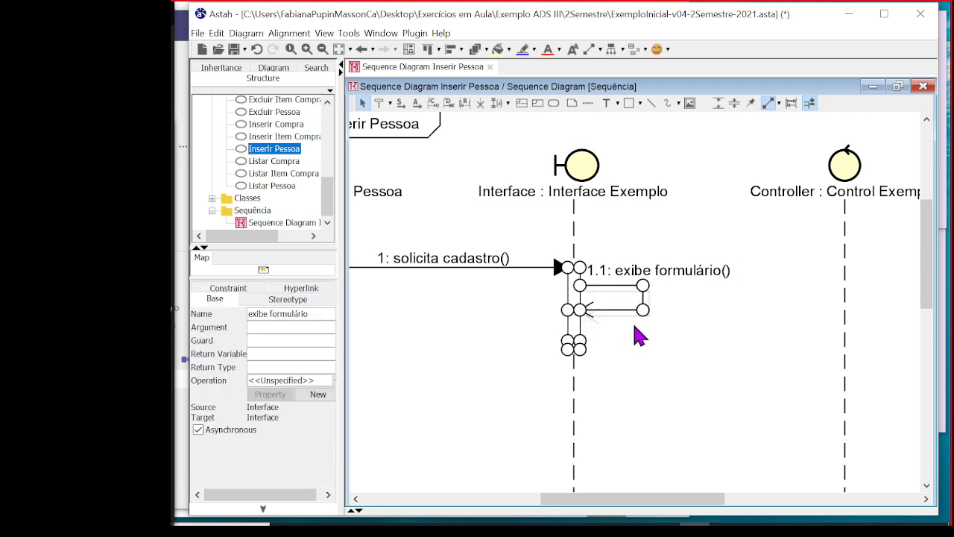
pyautogui.hotkey('ctrl', 'z')
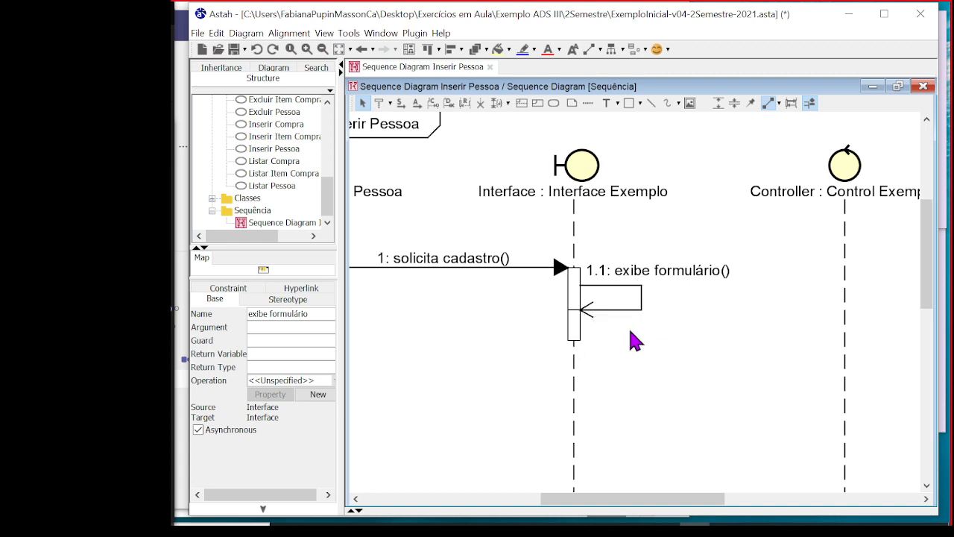
pyautogui.click(634, 342)
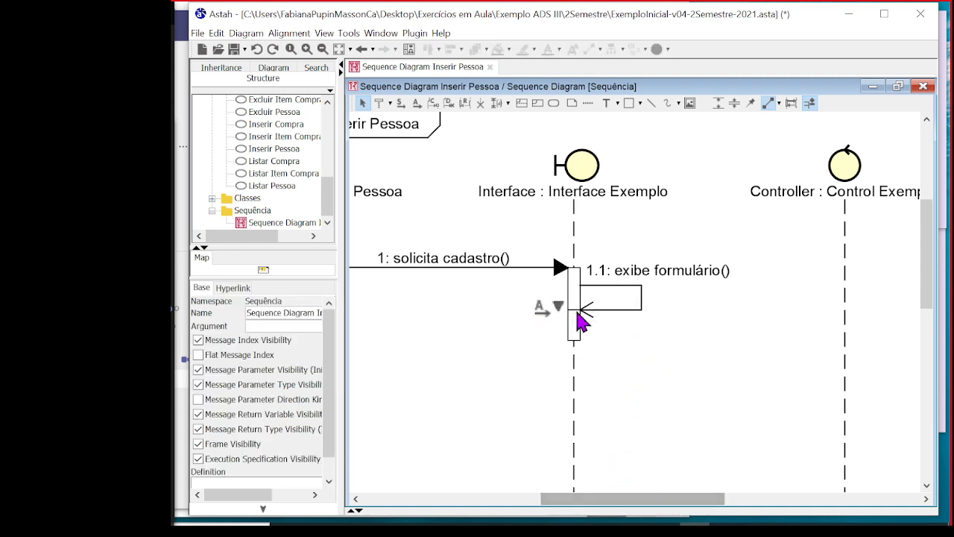
pyautogui.hotkey('ctrl', 'z')
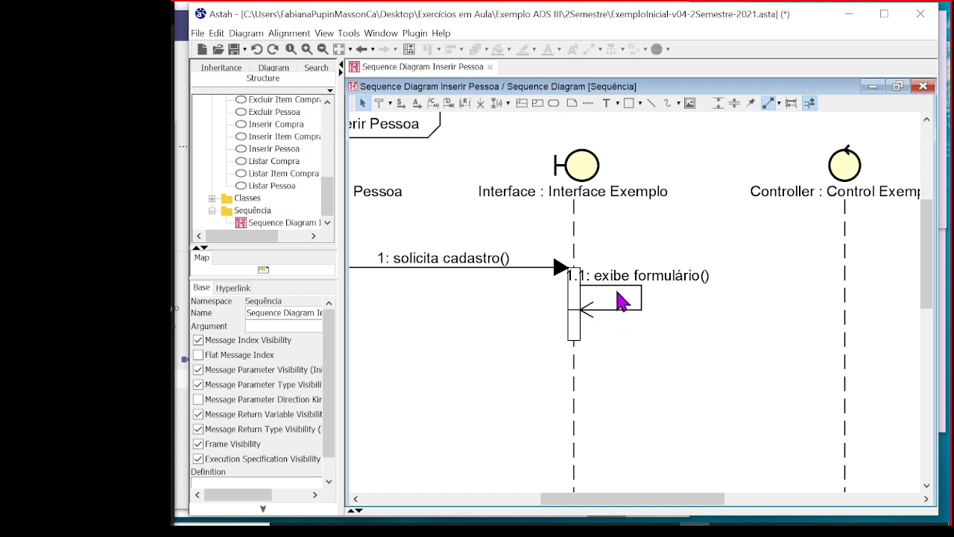
# Move the exibe formulário label clear of the Interface execution bar and extend the upper execution bar to the end of the lower one
pyautogui.click(647, 284)
pyautogui.click(577, 301)
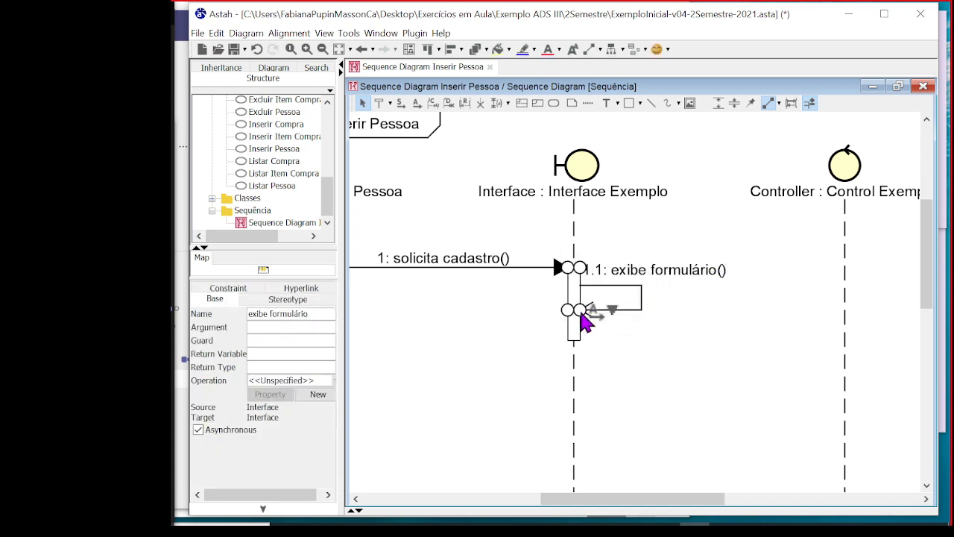
pyautogui.moveTo(580, 310); pyautogui.dragTo(584, 342)
pyautogui.click(646, 389)
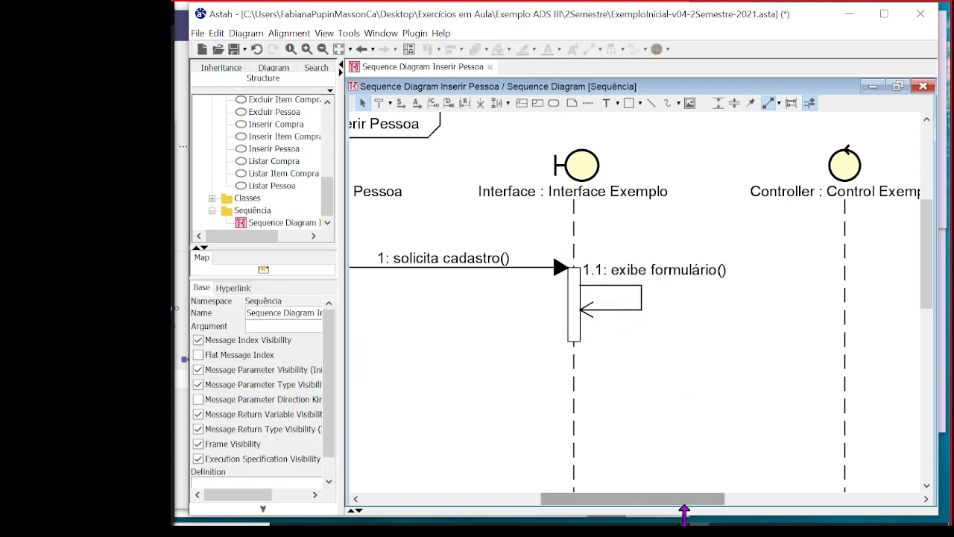
# Resize the Interface's upper execution bar to end just below the exibe formulário self-message's return arrow
pyautogui.moveTo(706, 501); pyautogui.dragTo(656, 504)
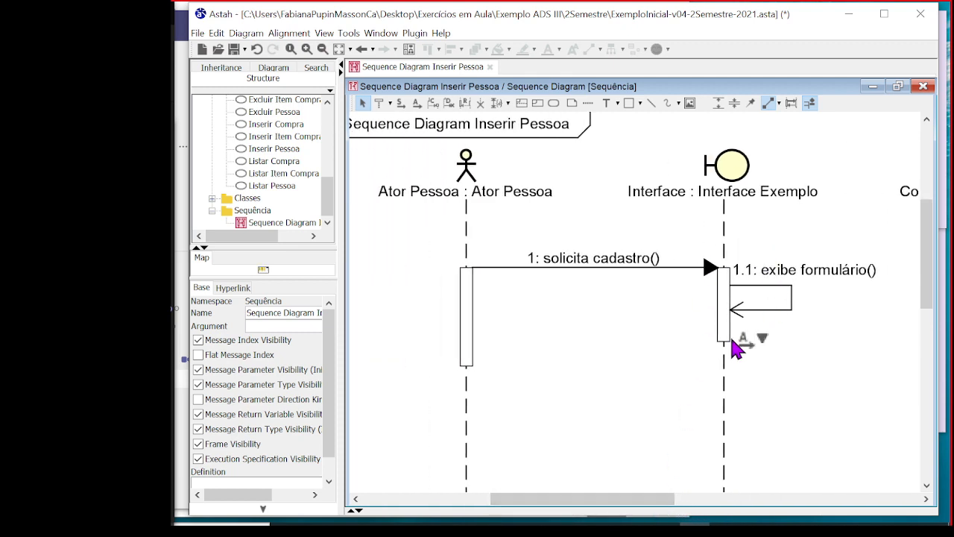
pyautogui.click(469, 313)
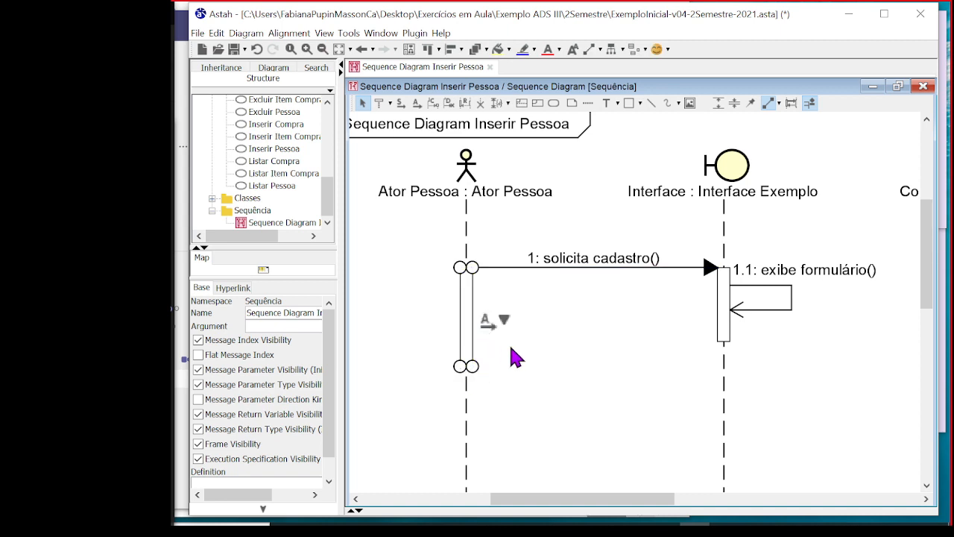
pyautogui.click(566, 351)
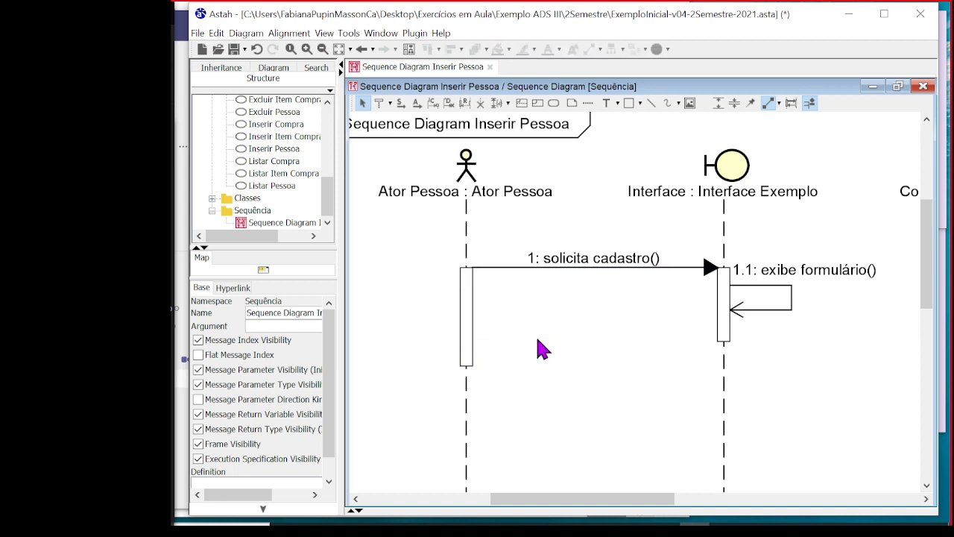
pyautogui.click(470, 362)
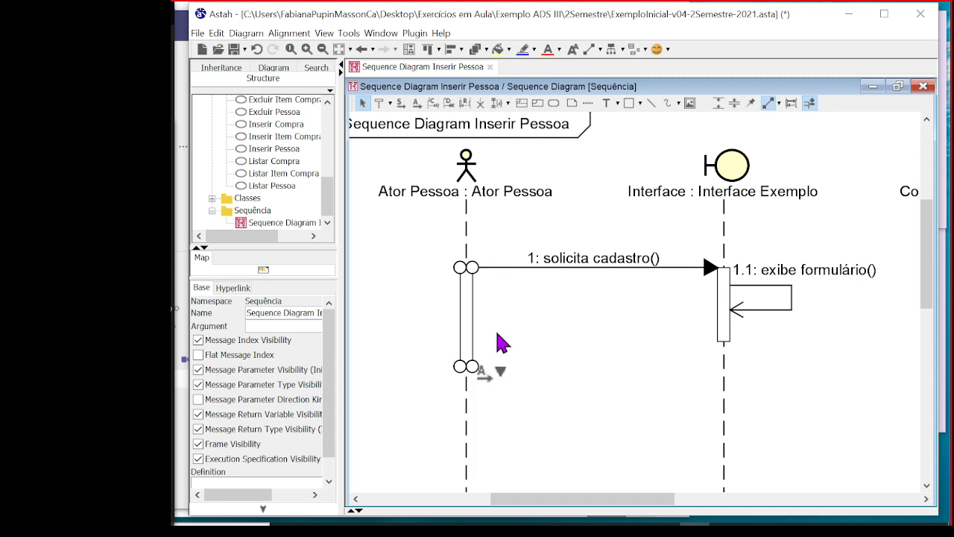
pyautogui.click(725, 333)
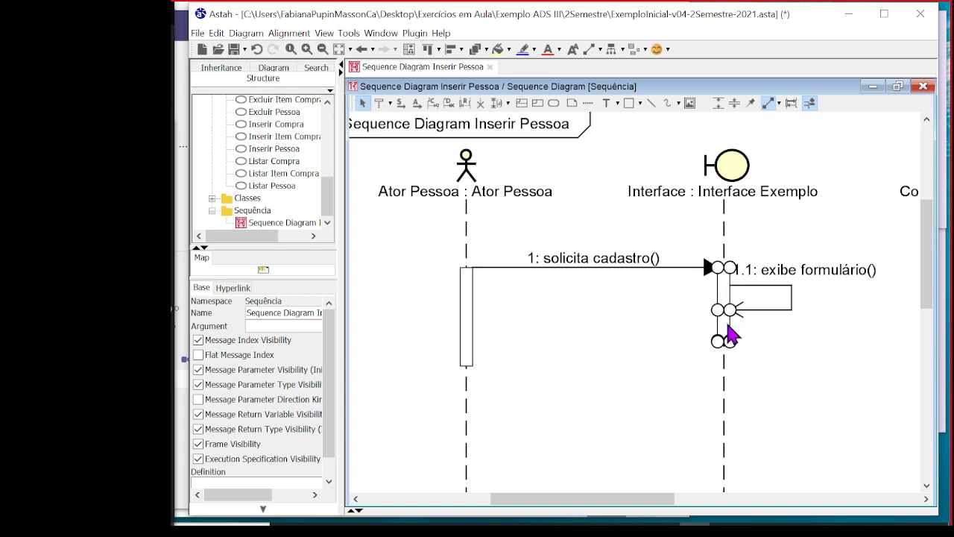
pyautogui.moveTo(728, 328); pyautogui.dragTo(738, 392)
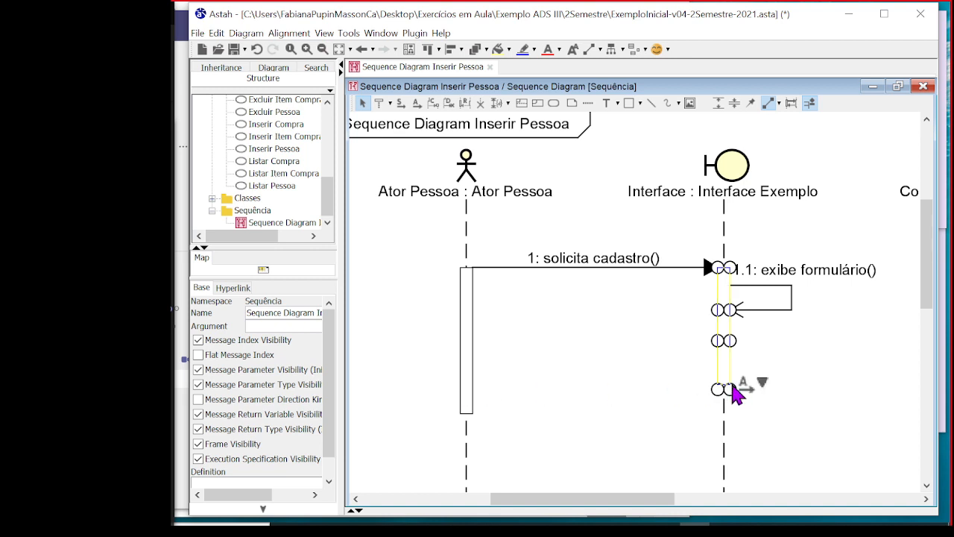
pyautogui.moveTo(736, 393); pyautogui.dragTo(754, 342)
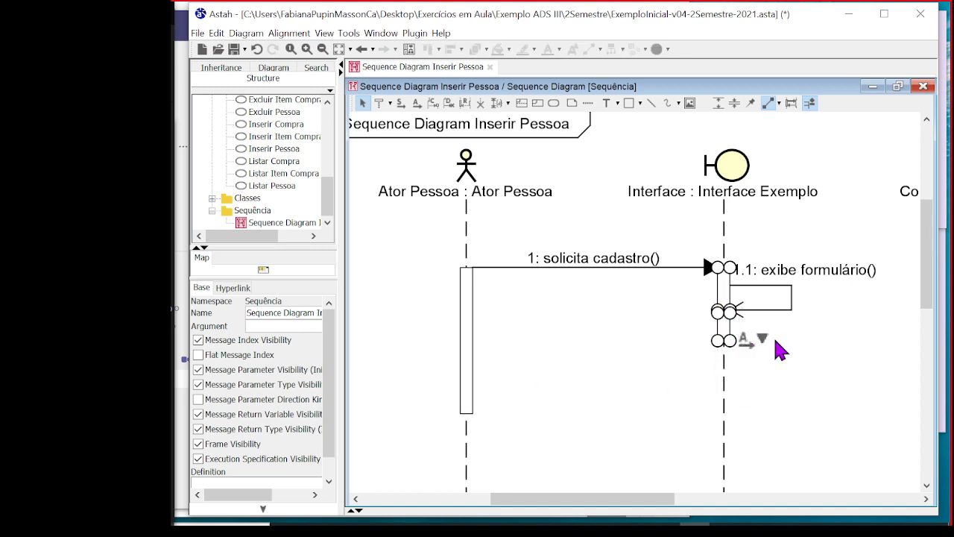
pyautogui.click(775, 341)
# Shorten the Ator Pessoa execution bar to end about level with the Interface's lower execution bar
pyautogui.click(729, 341)
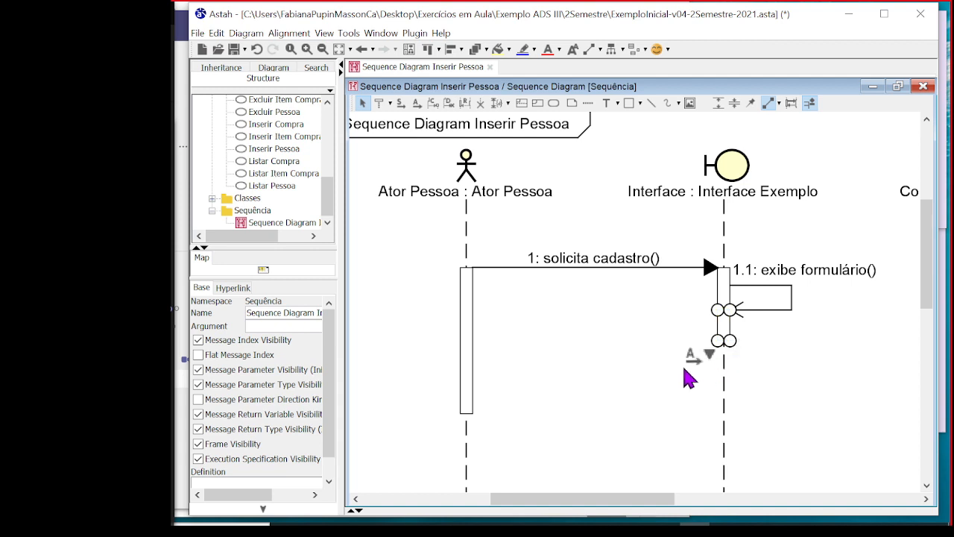
pyautogui.click(477, 411)
pyautogui.moveTo(479, 414); pyautogui.dragTo(477, 339)
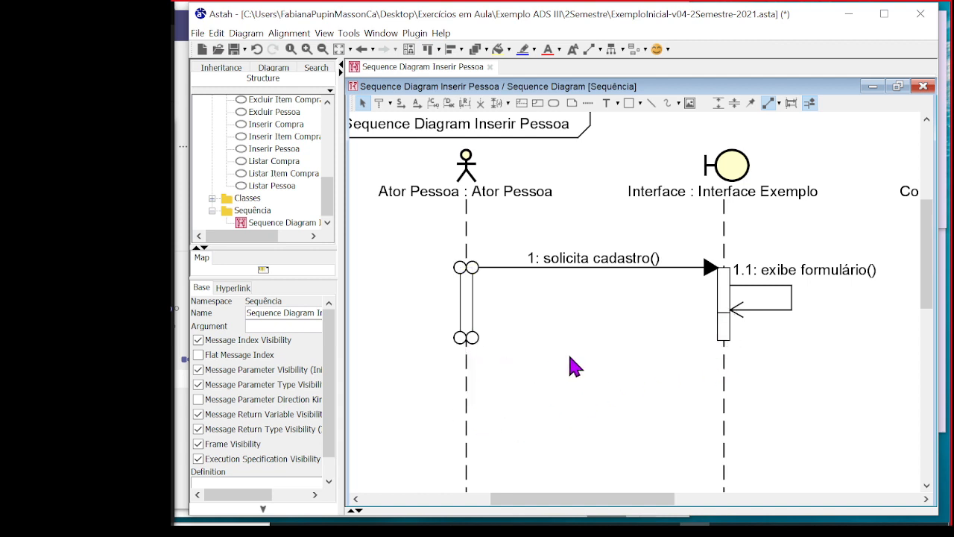
# Lengthen the Interface's lower execution bar so it ends slightly below the Ator Pessoa execution bar
pyautogui.click(726, 337)
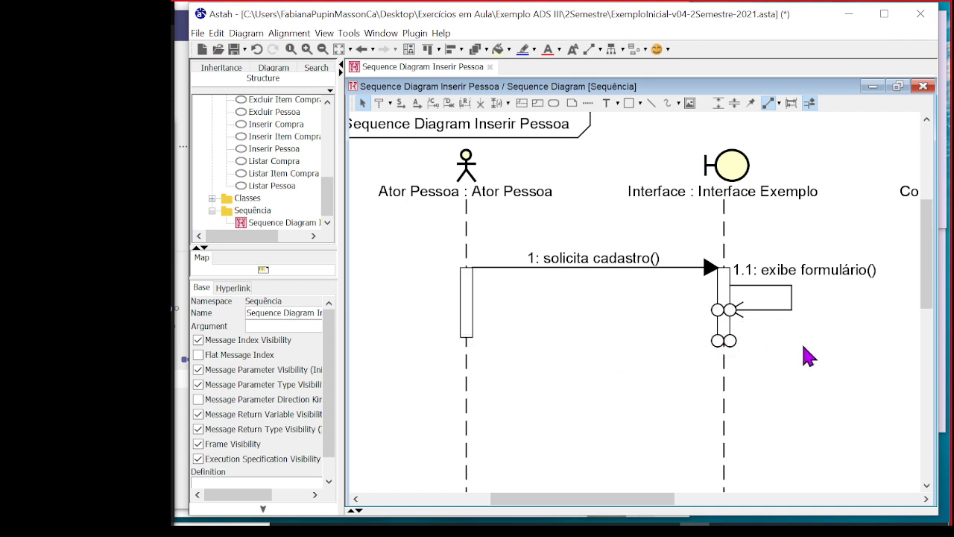
pyautogui.moveTo(736, 347); pyautogui.dragTo(739, 361)
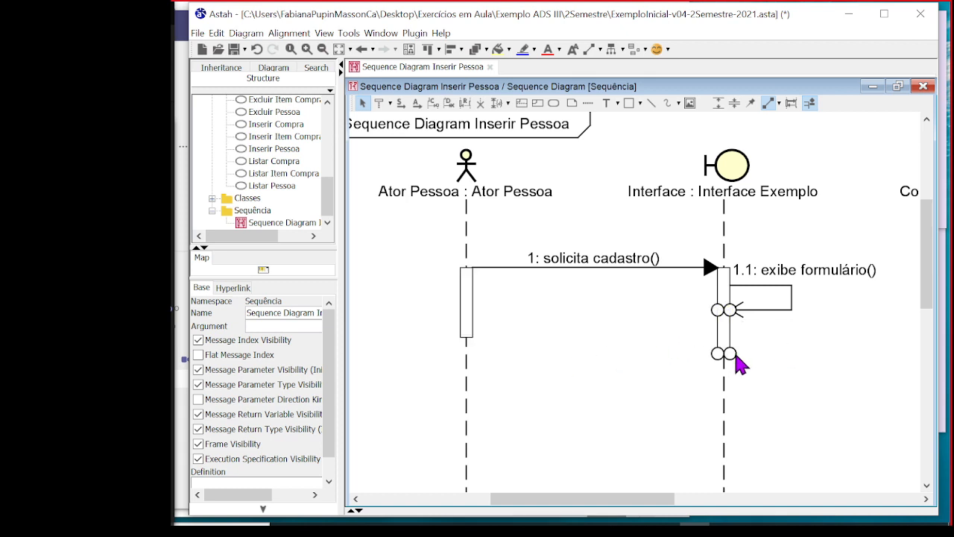
pyautogui.click(795, 345)
pyautogui.click(730, 337)
pyautogui.moveTo(738, 367)
pyautogui.mouseDown()
pyautogui.moveTo(738, 378)
pyautogui.moveTo(734, 311)
pyautogui.moveTo(734, 383)
pyautogui.mouseUp()
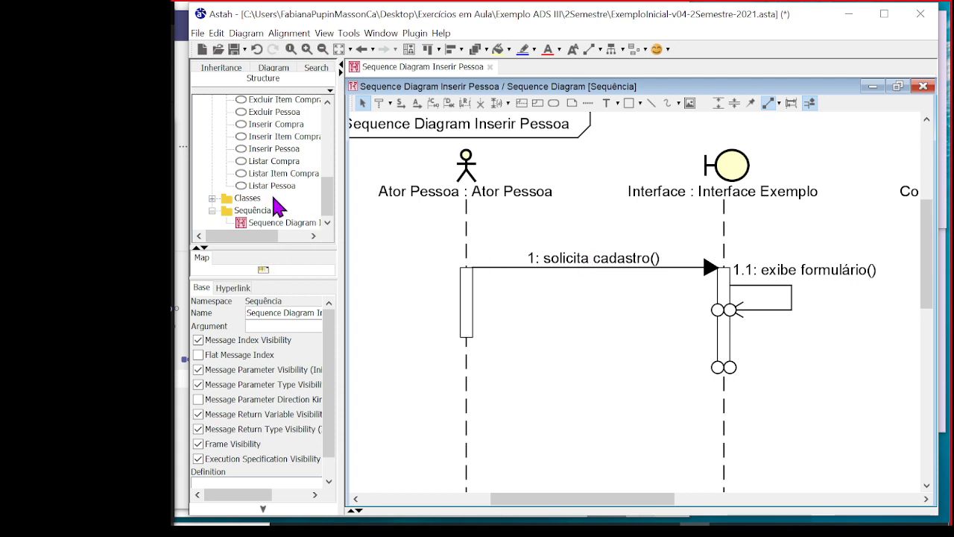
# Copy the words "informa dados (nome, rg, cpf, etc...)" from flow step 3 in the Inserir Pessoa use case's definition
pyautogui.click(281, 151)
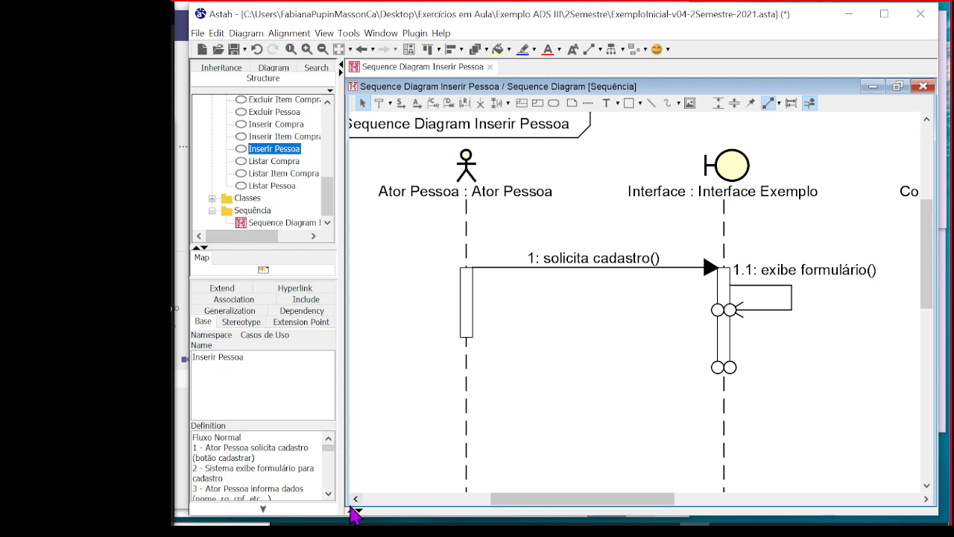
pyautogui.click(328, 494)
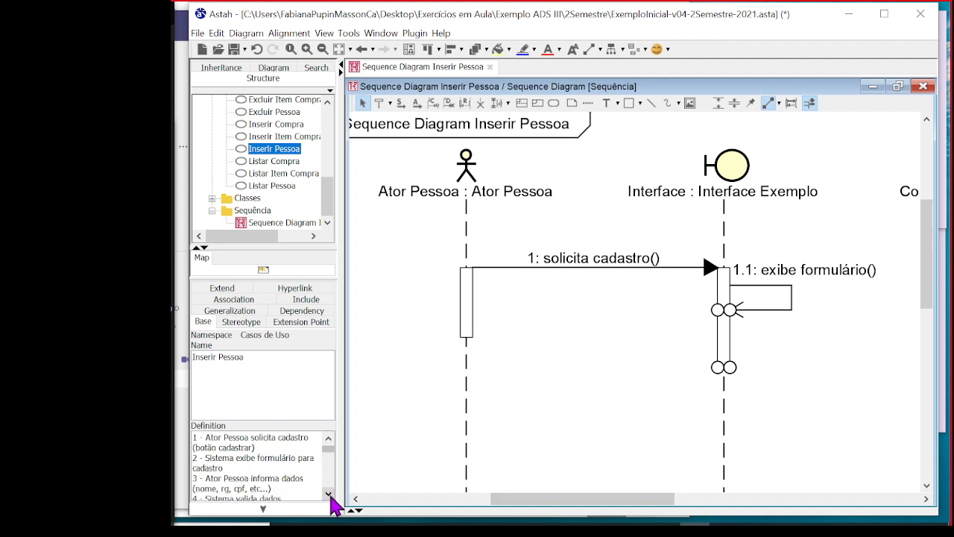
pyautogui.click(328, 494)
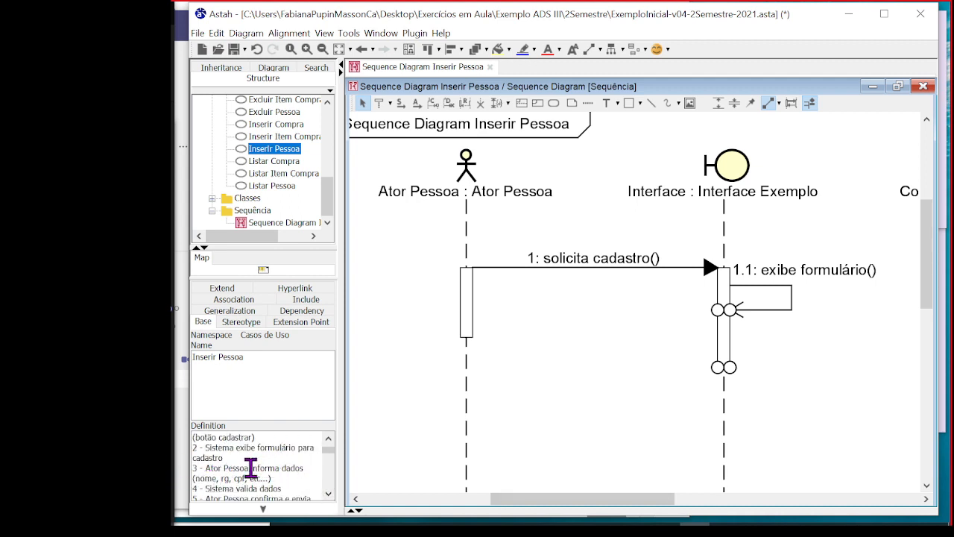
pyautogui.moveTo(251, 468); pyautogui.dragTo(301, 475)
pyautogui.hotkey('ctrl', 'c')
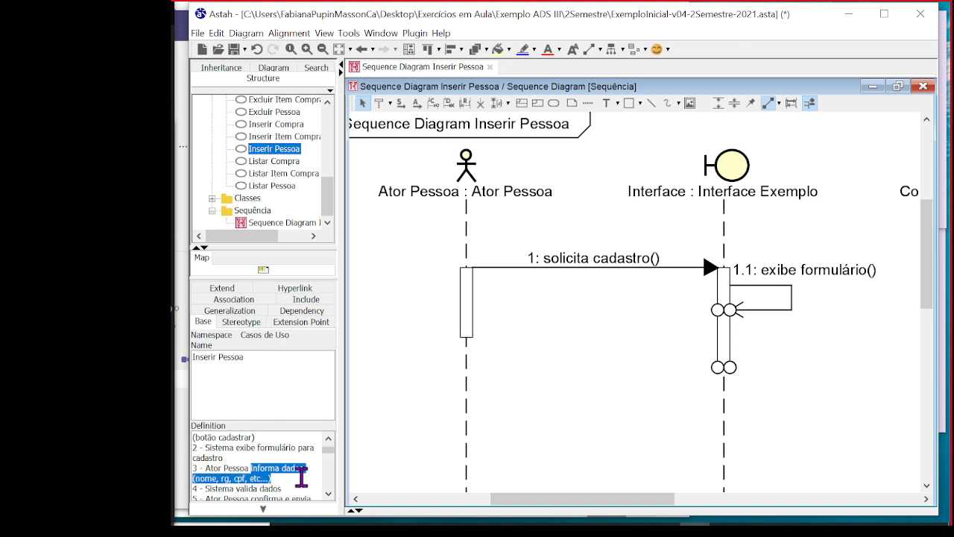
# Draw a synchronous message from the Ator Pessoa lifeline to the Interface lifeline, just below their existing execution bars
pyautogui.click(507, 376)
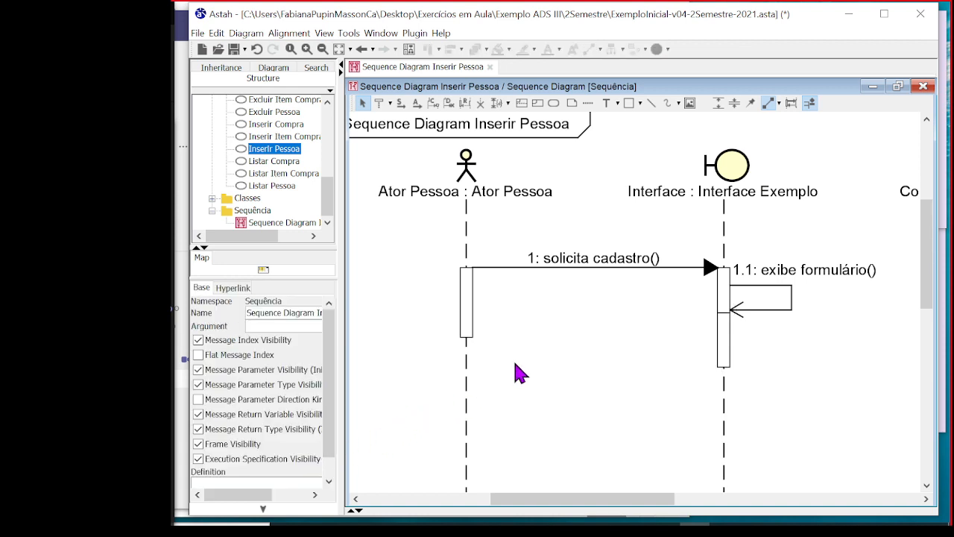
pyautogui.moveTo(731, 324)
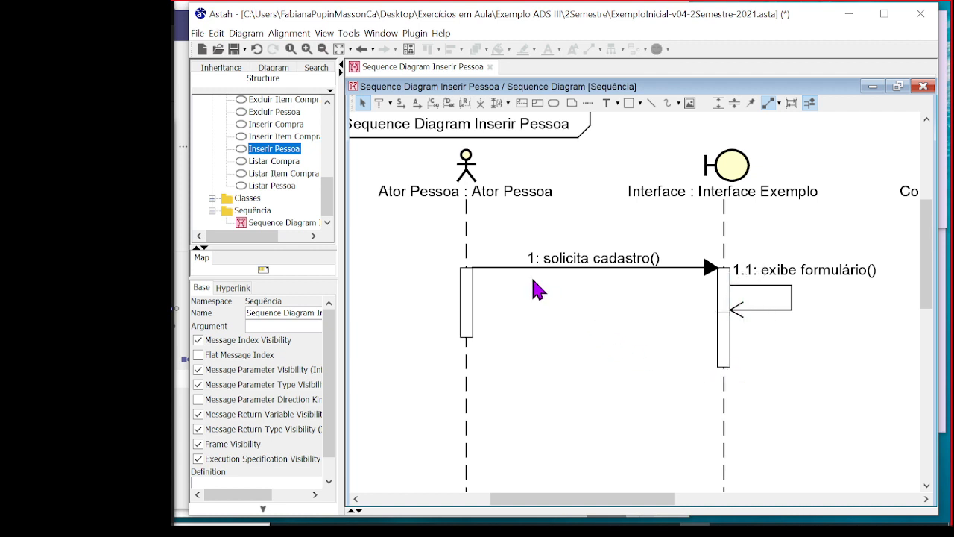
pyautogui.click(402, 106)
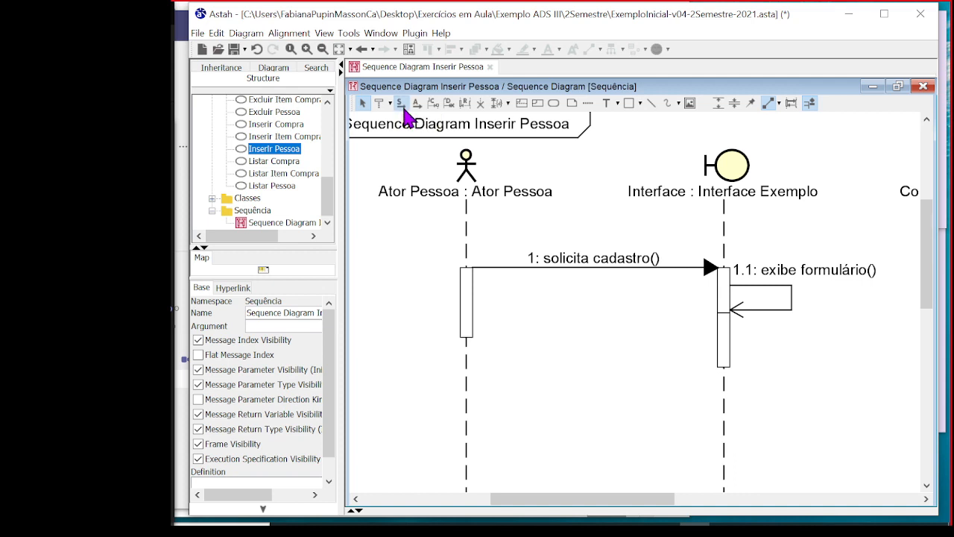
pyautogui.moveTo(470, 388); pyautogui.dragTo(727, 373)
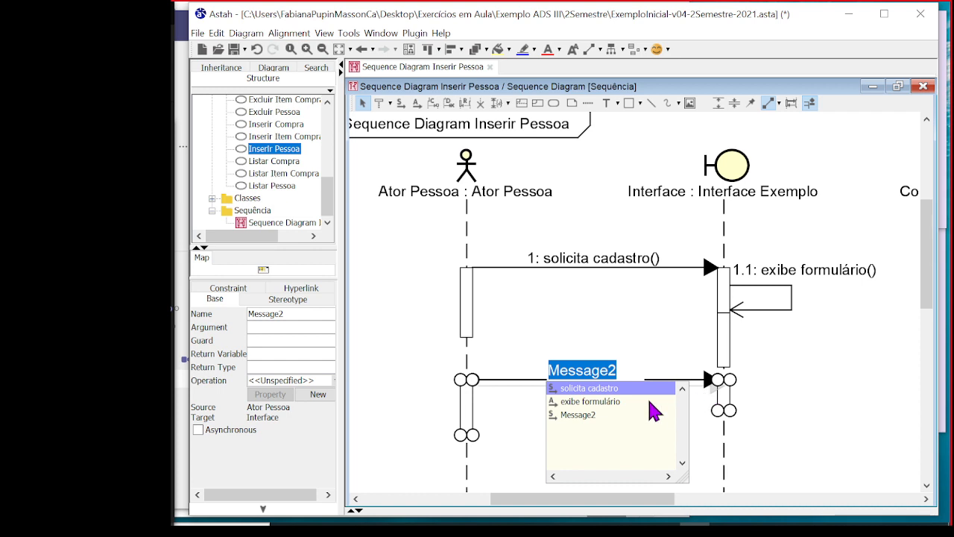
# Name the new message "informa dados (nome, rg, cpf, etc...)" and shift the Ator Pessoa lifeline slightly left to make room for its label
pyautogui.hotkey('ctrl', 'v')
pyautogui.click(638, 359)
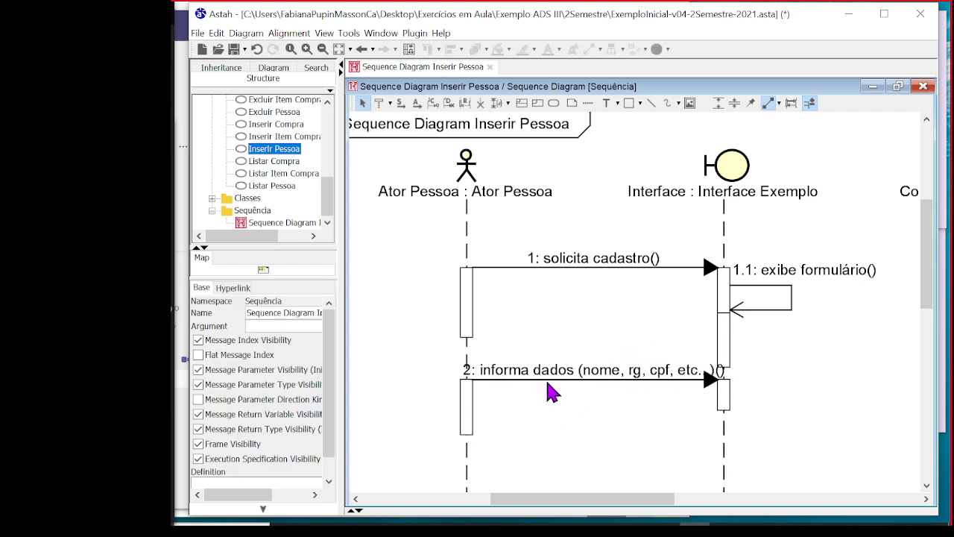
pyautogui.click(440, 181)
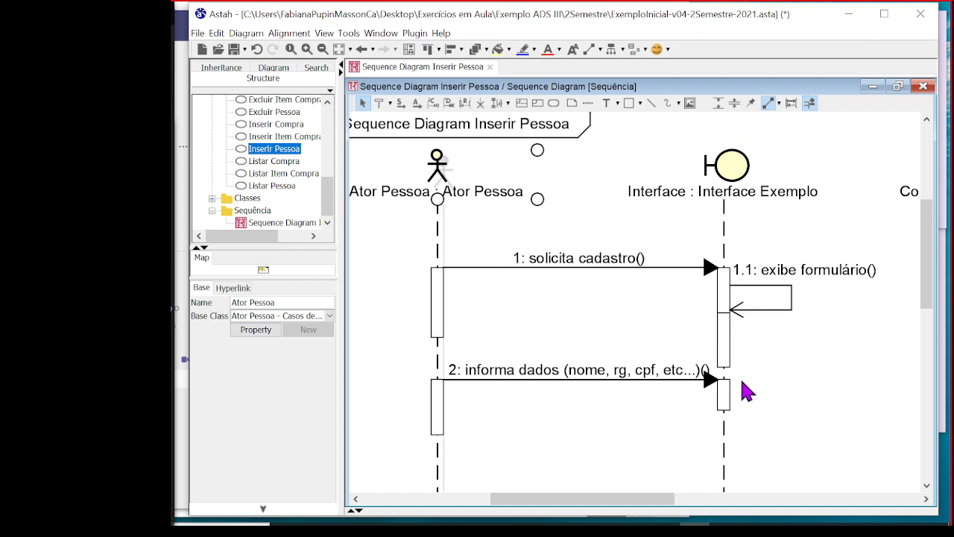
# Review flow step 4 in the Inserir Pessoa definition and copy its words "valida dados"
pyautogui.click(289, 153)
pyautogui.click(244, 479)
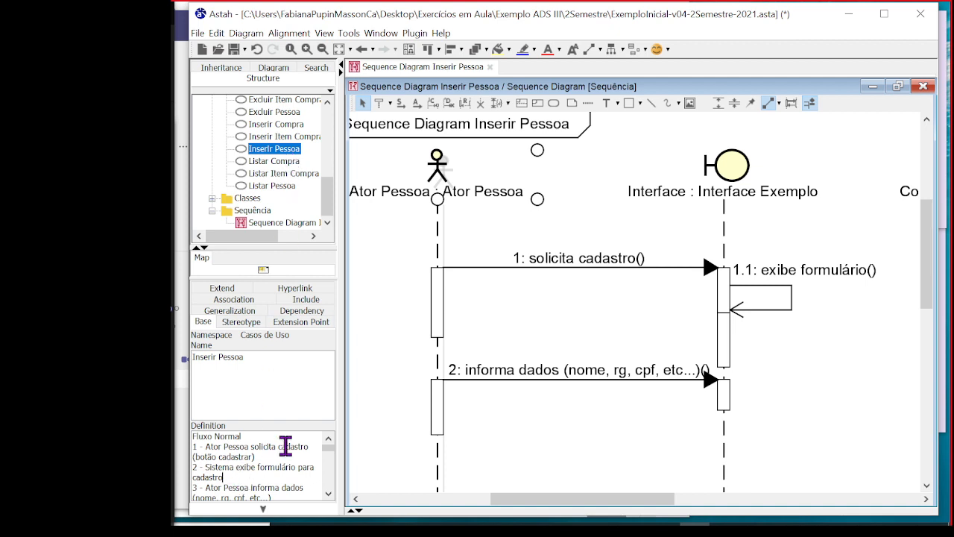
pyautogui.scroll(-1, 287, 446)
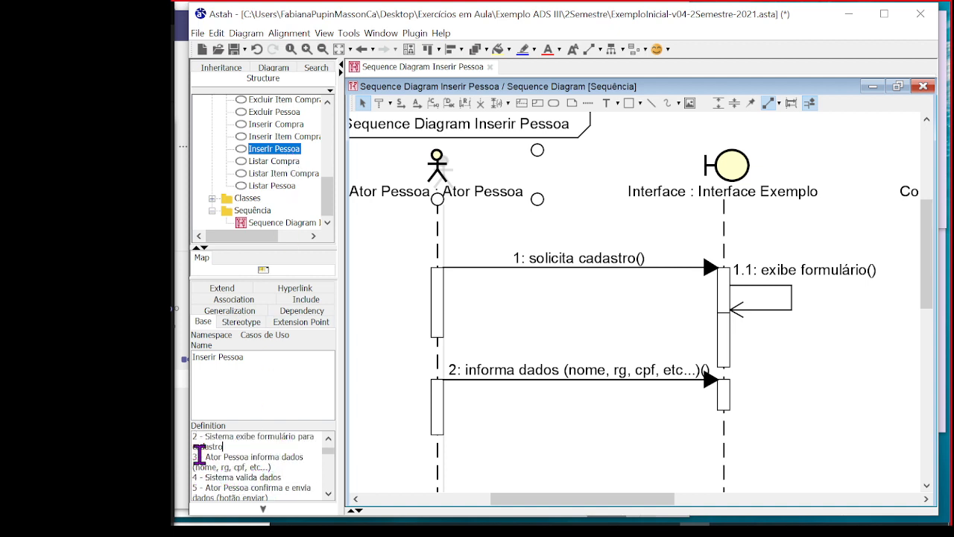
pyautogui.moveTo(192, 478); pyautogui.dragTo(298, 476)
pyautogui.click(249, 478)
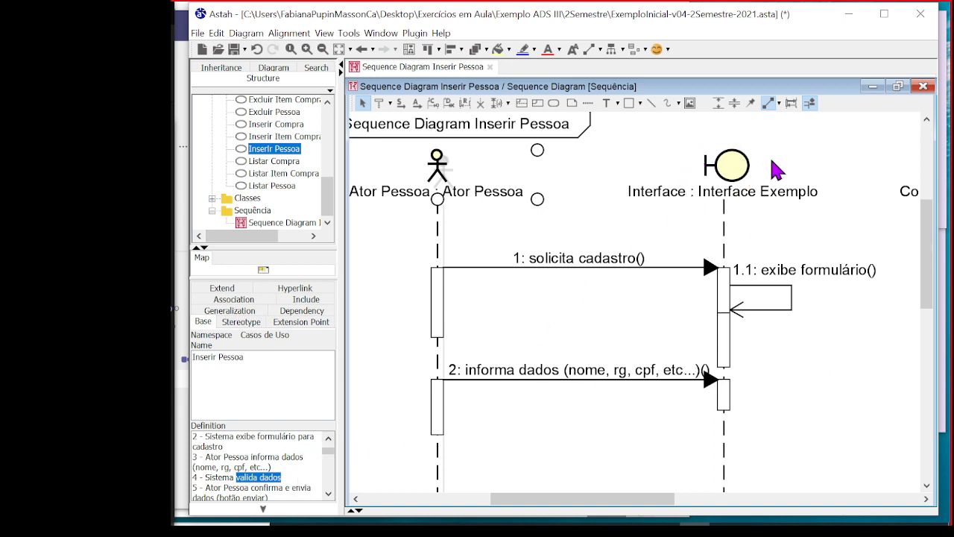
# Bring the Interface lifeline's execution bar at the informa dados message into view
pyautogui.moveTo(640, 512); pyautogui.dragTo(674, 513)
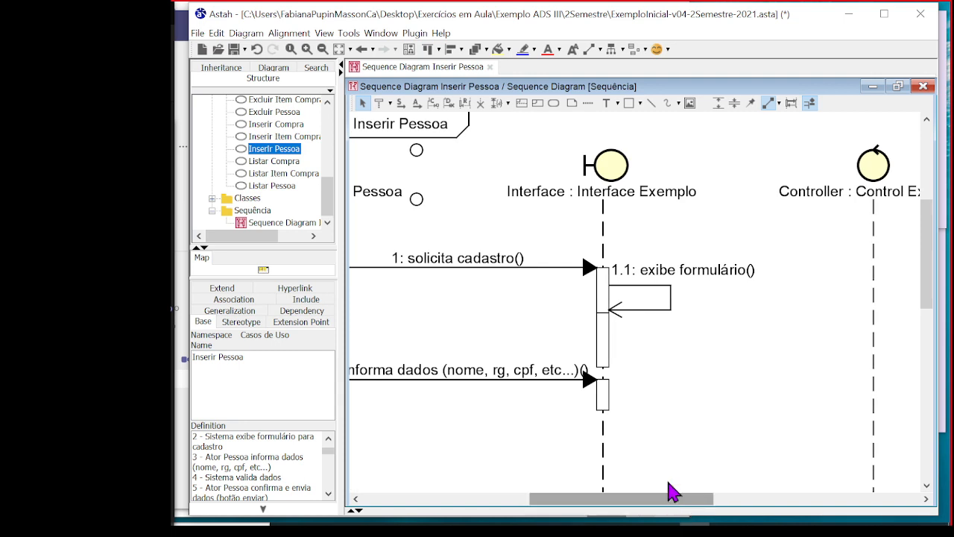
pyautogui.scroll(-3, 639, 277)
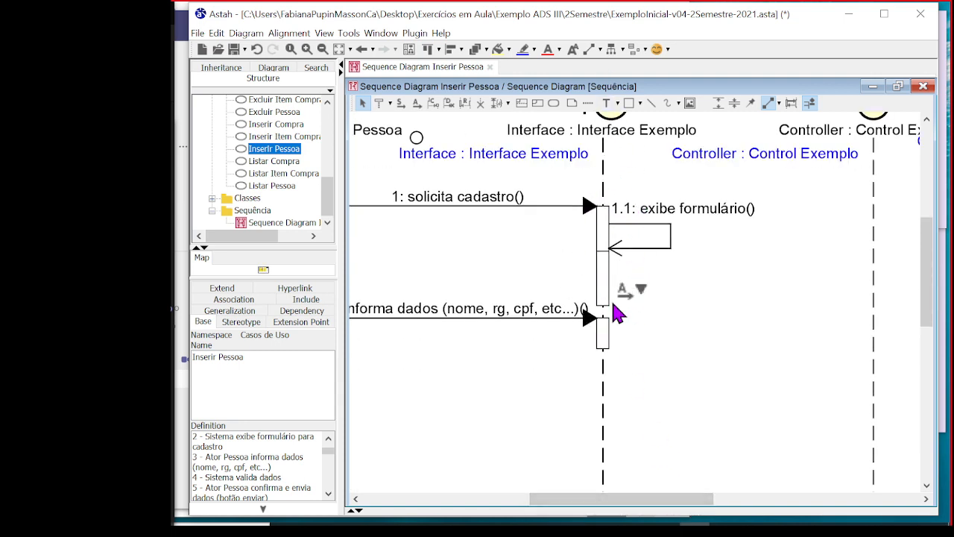
pyautogui.scroll(2, 620, 306)
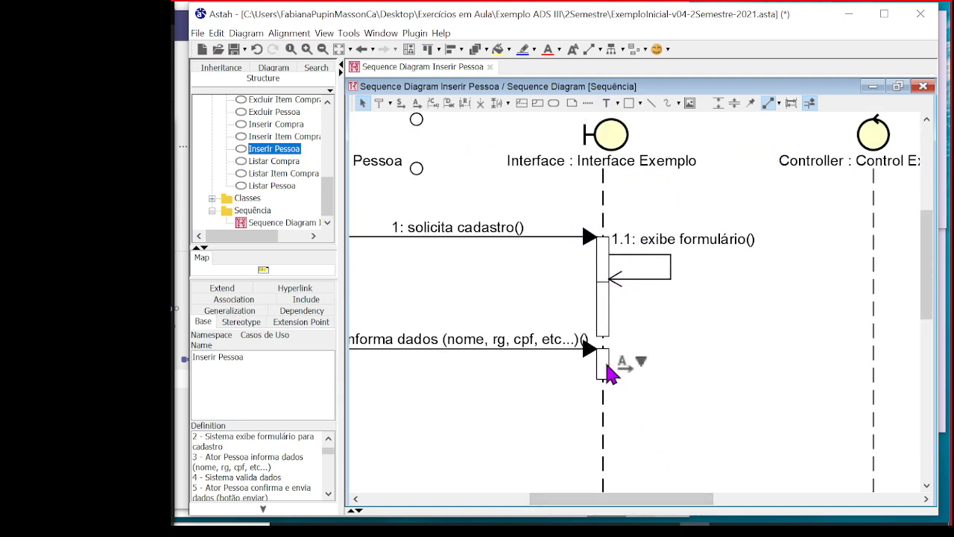